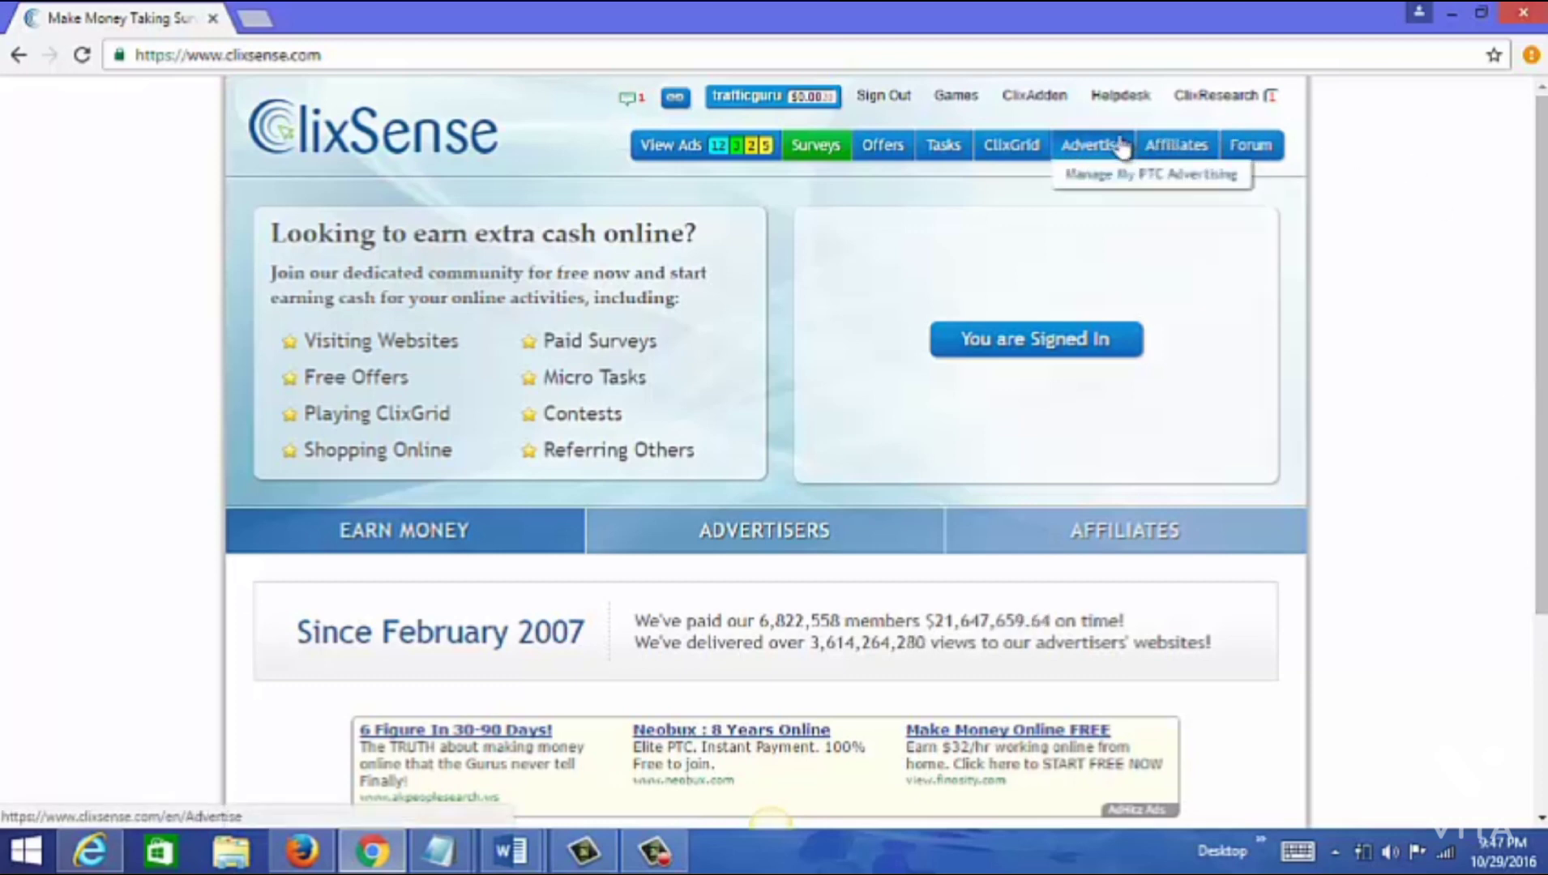
Open the Manage My PTC Advertising page from the Advertise menu.
{"action": "left_click", "coordinate": [1102, 181]}
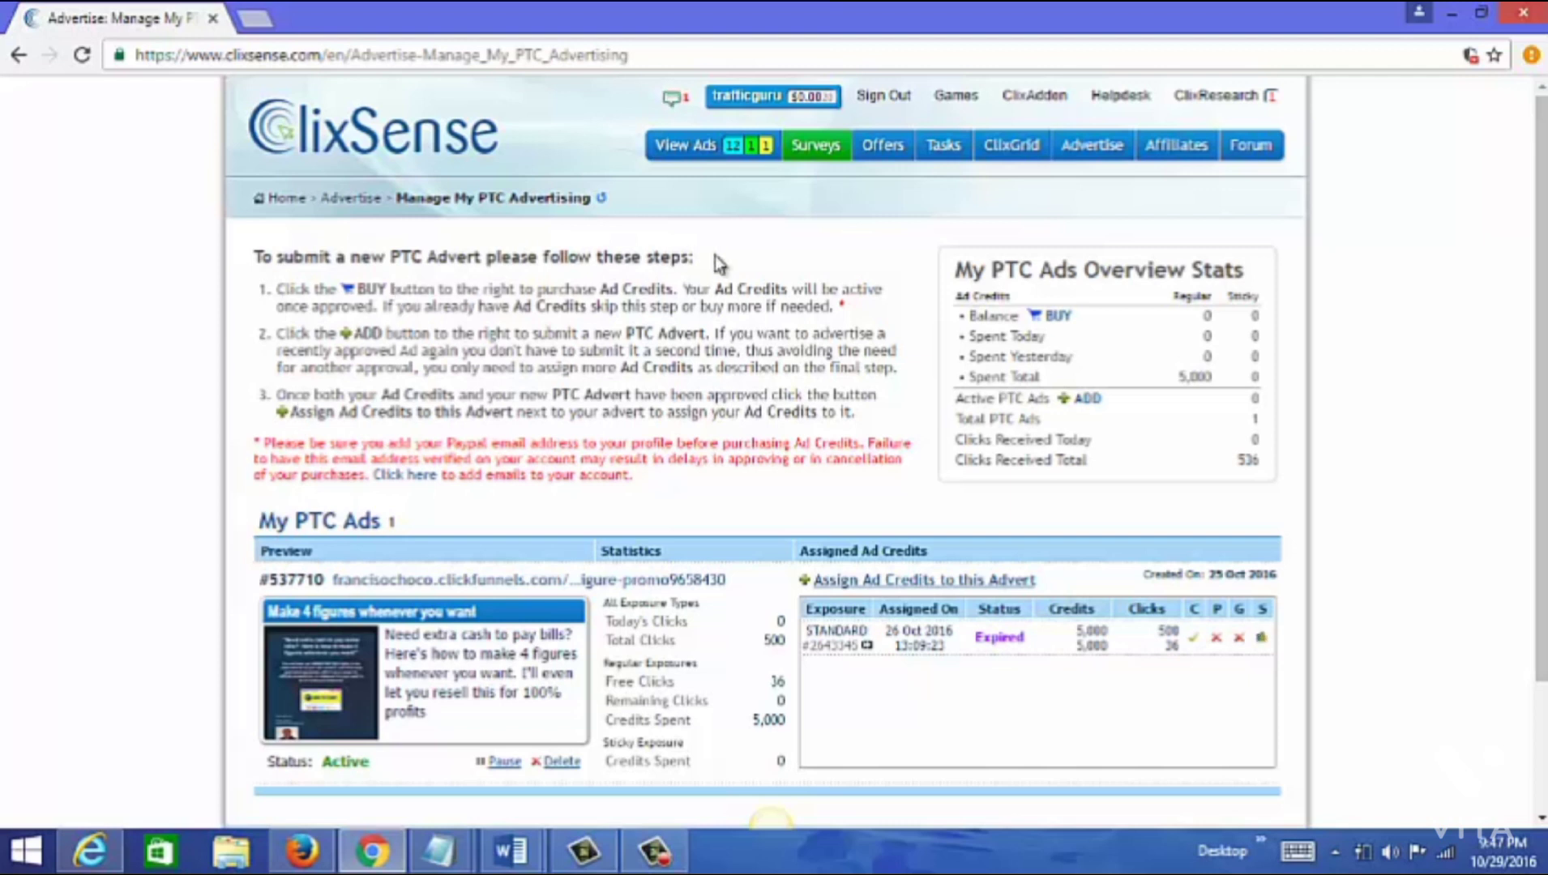
Pick the 5,000 Regular Ad Credits pack in the Buy PTC Ad Credits dialog.
{"action": "left_click", "coordinate": [1054, 316]}
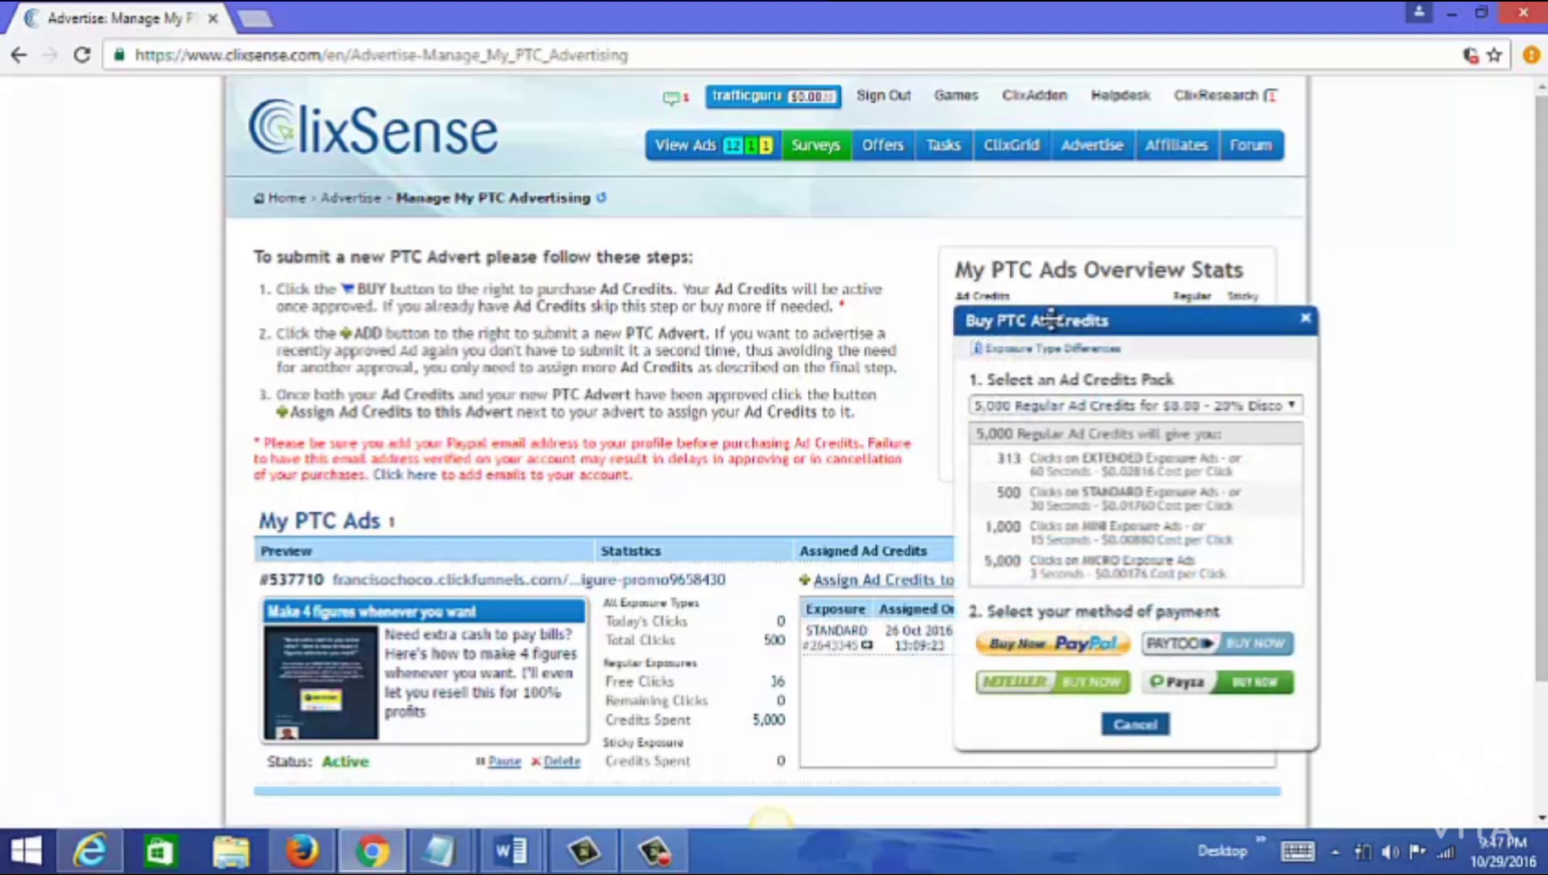
{"action": "left_click", "coordinate": [1289, 409]}
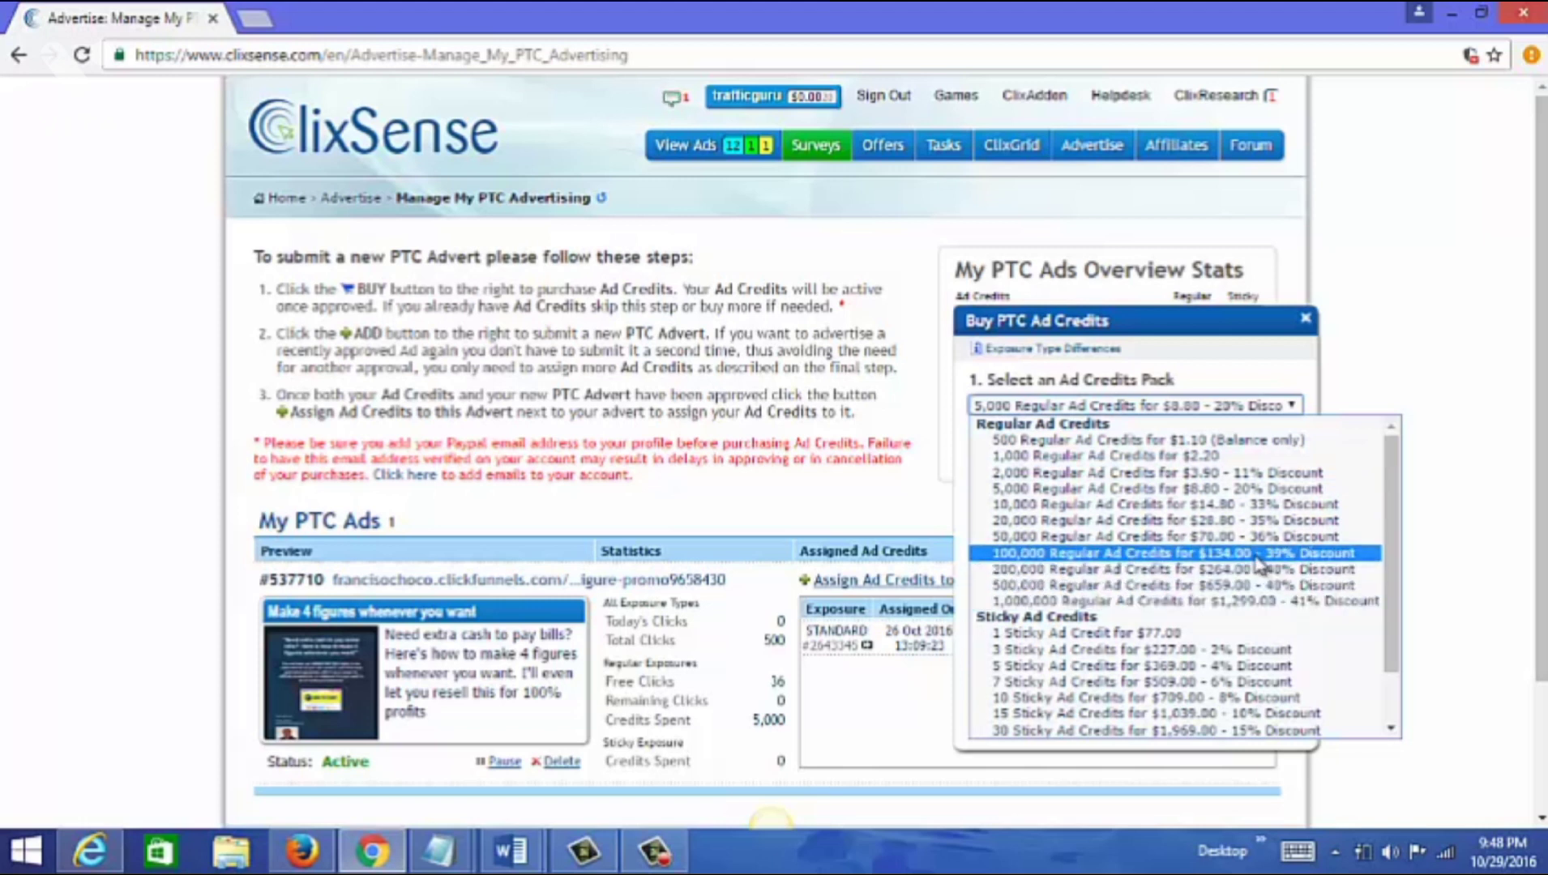
{"action": "left_click", "coordinate": [1231, 487]}
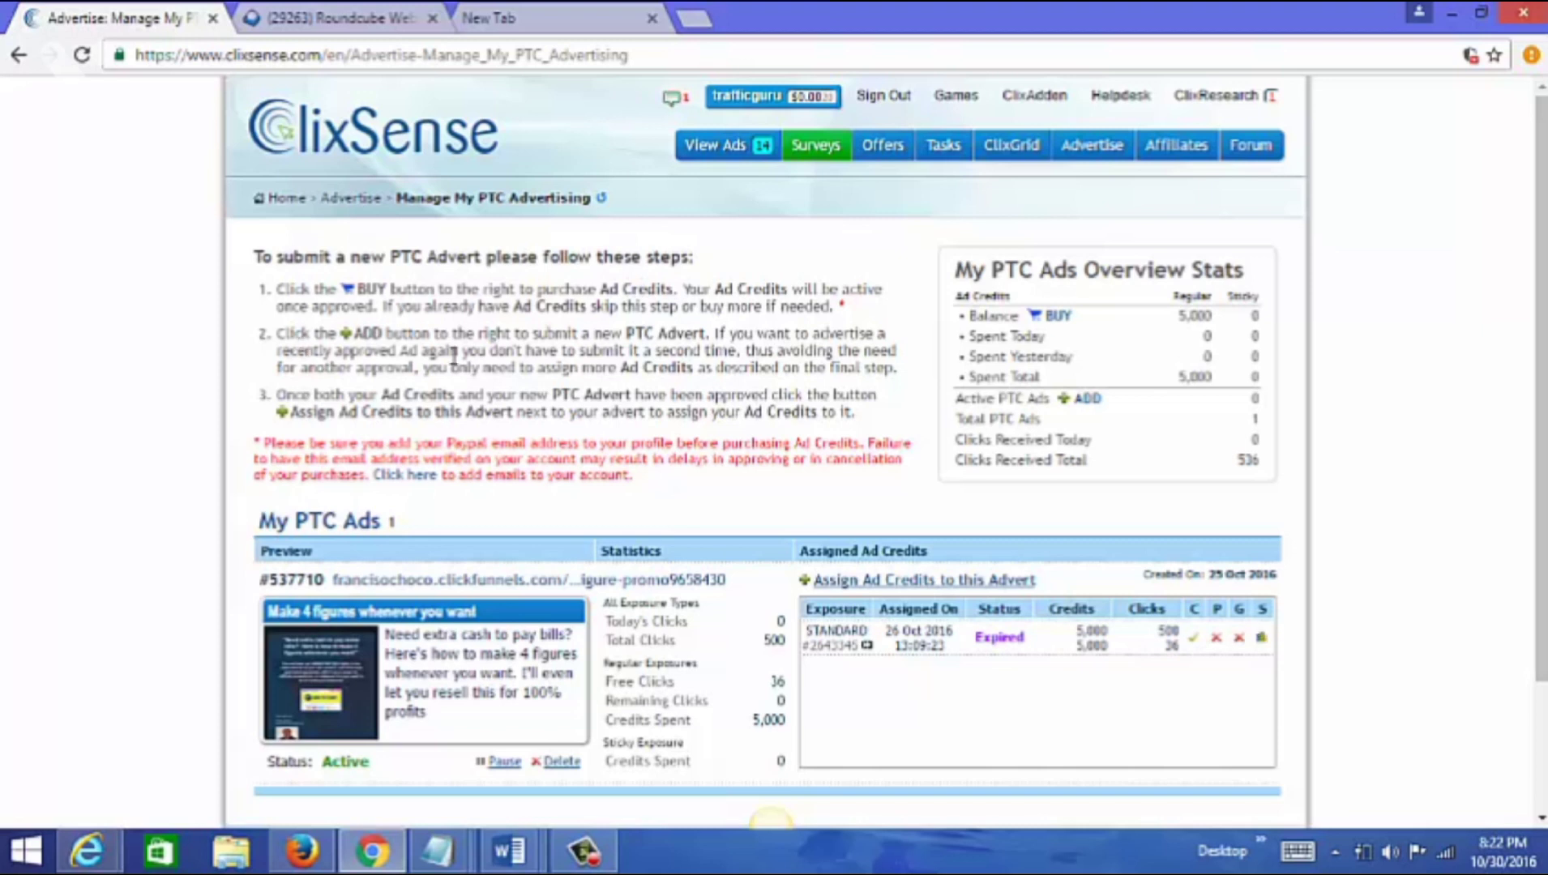
{"action": "left_click", "coordinate": [1087, 401]}
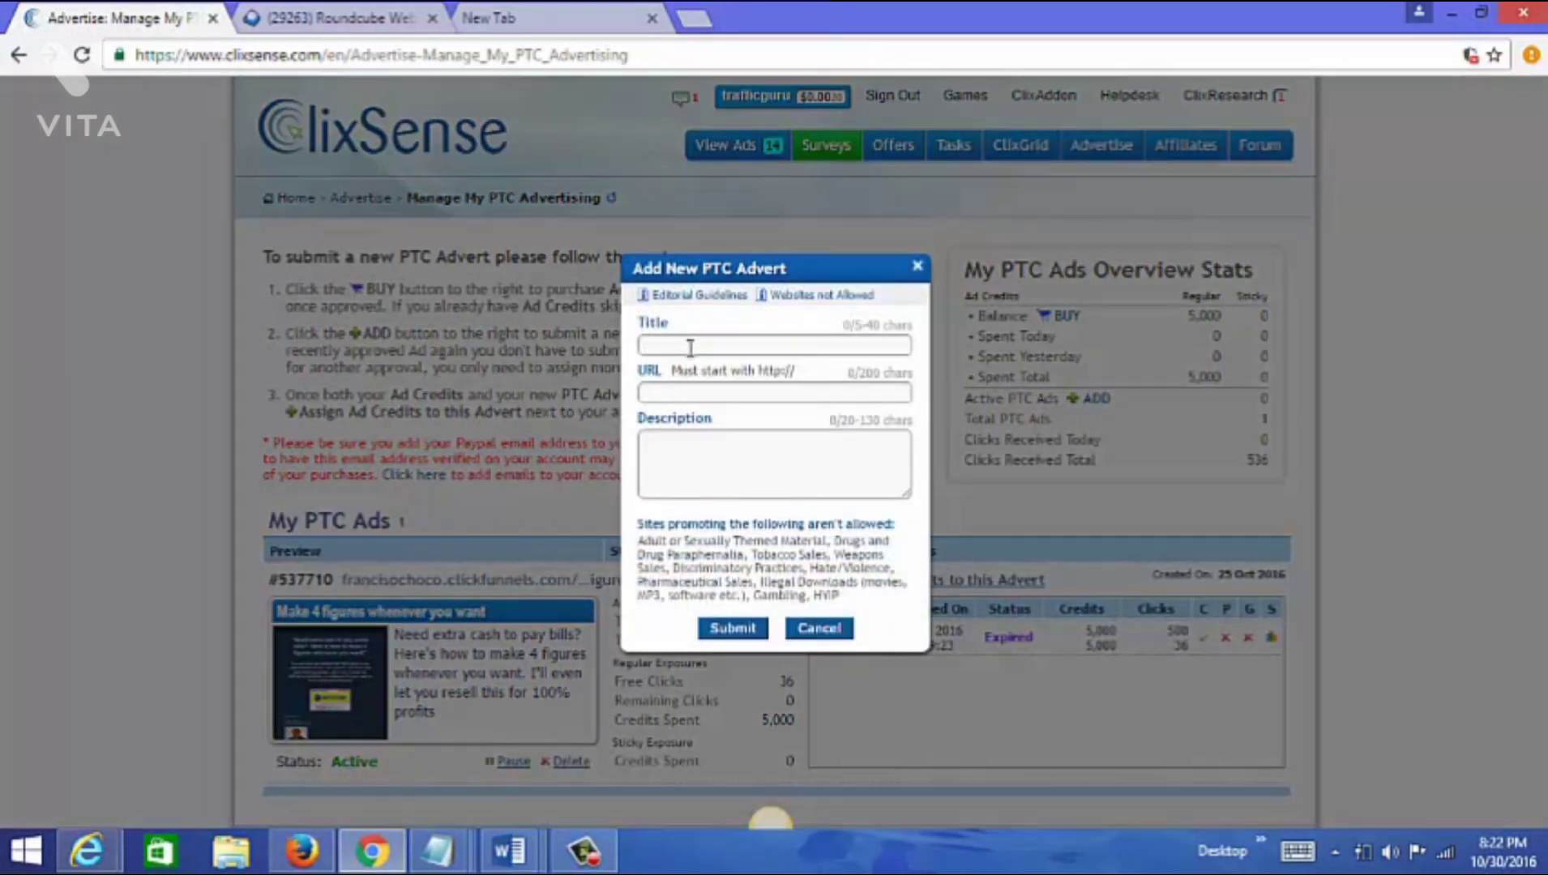
{"action": "left_click", "coordinate": [689, 346]}
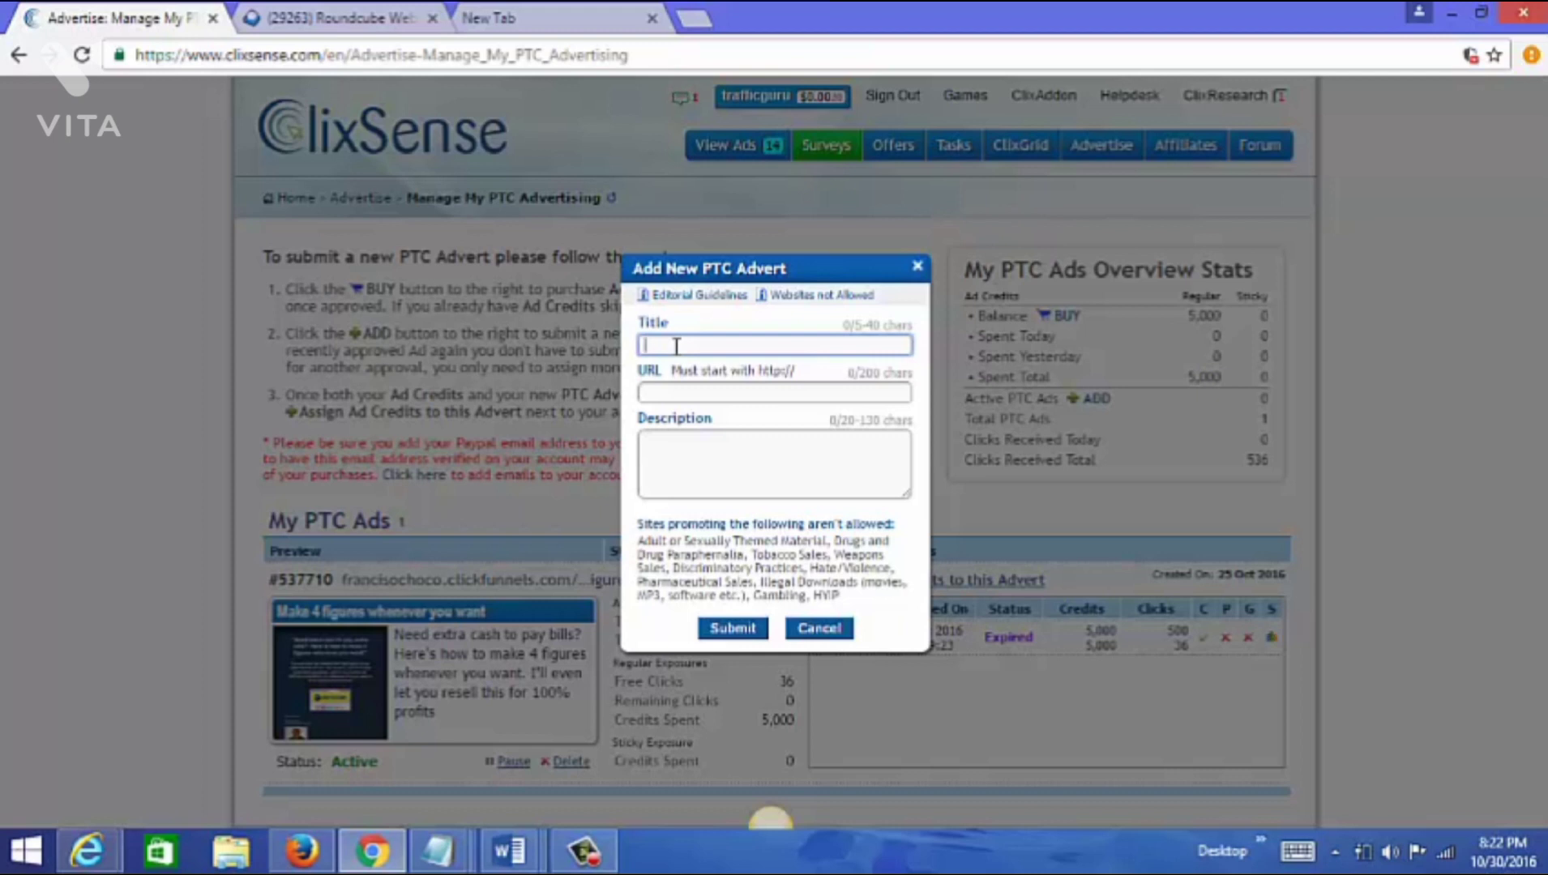
{"action": "left_click", "coordinate": [682, 393]}
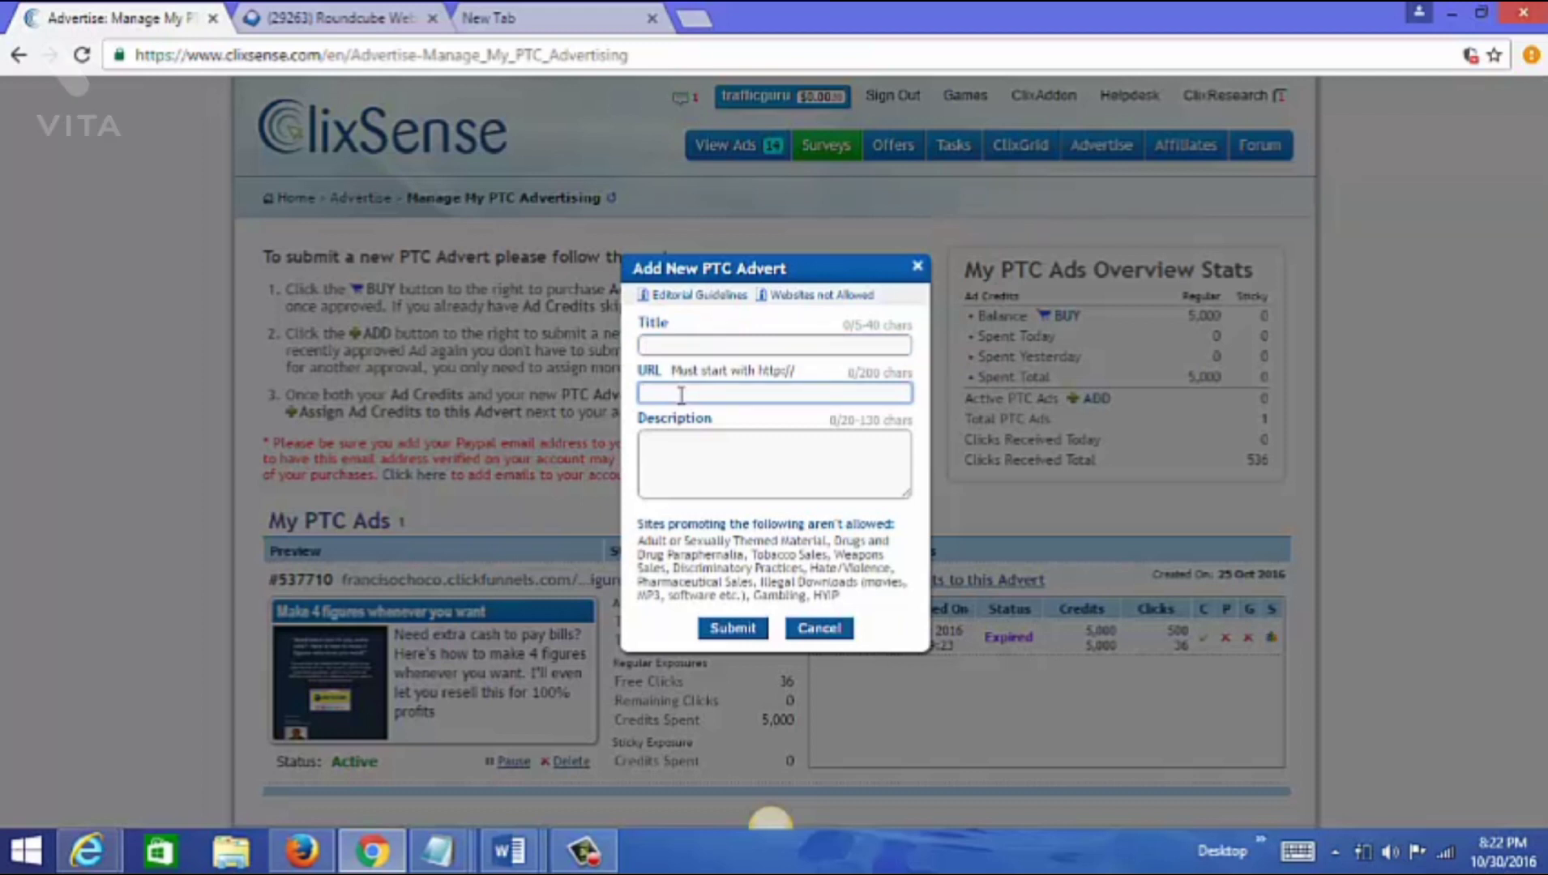
{"action": "left_click", "coordinate": [675, 448]}
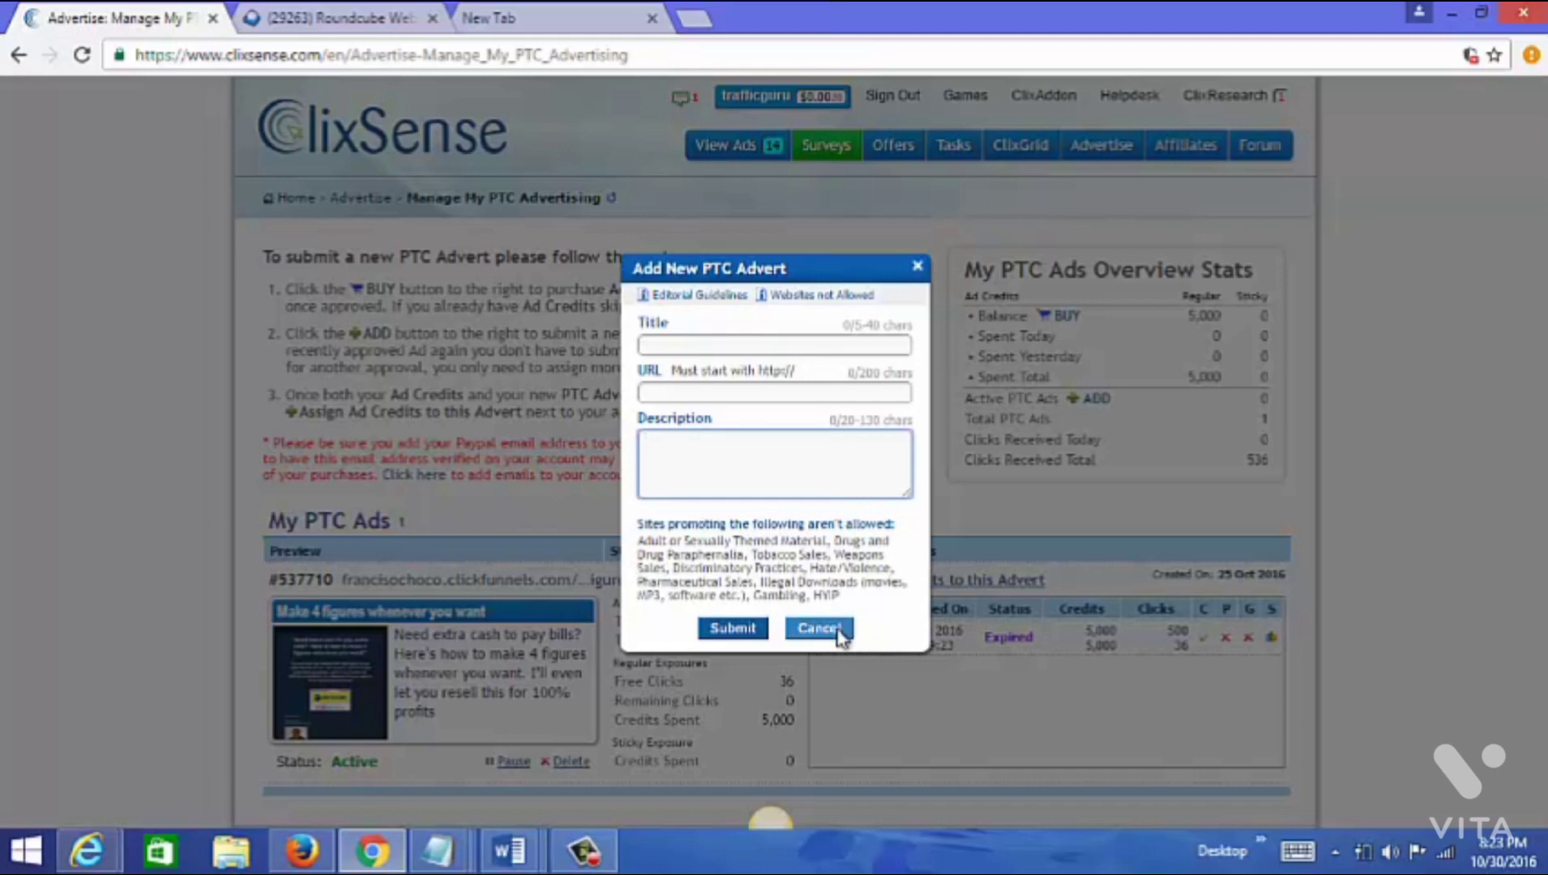
{"action": "left_click", "coordinate": [818, 628]}
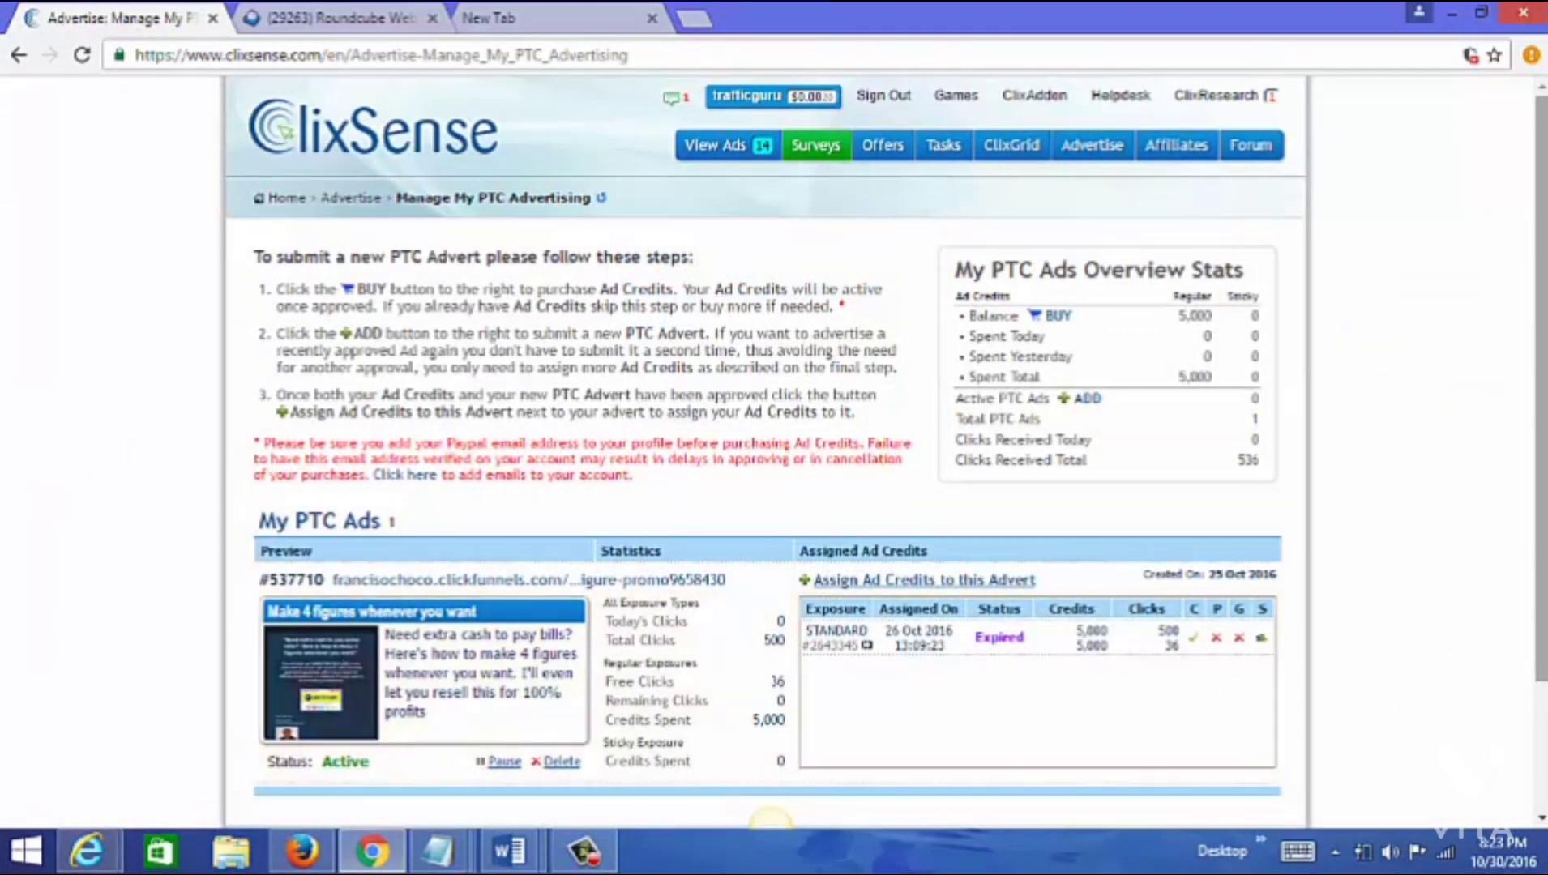
{"action": "scroll", "coordinate": [1541, 366], "scroll_direction": "down", "scroll_amount": 2}
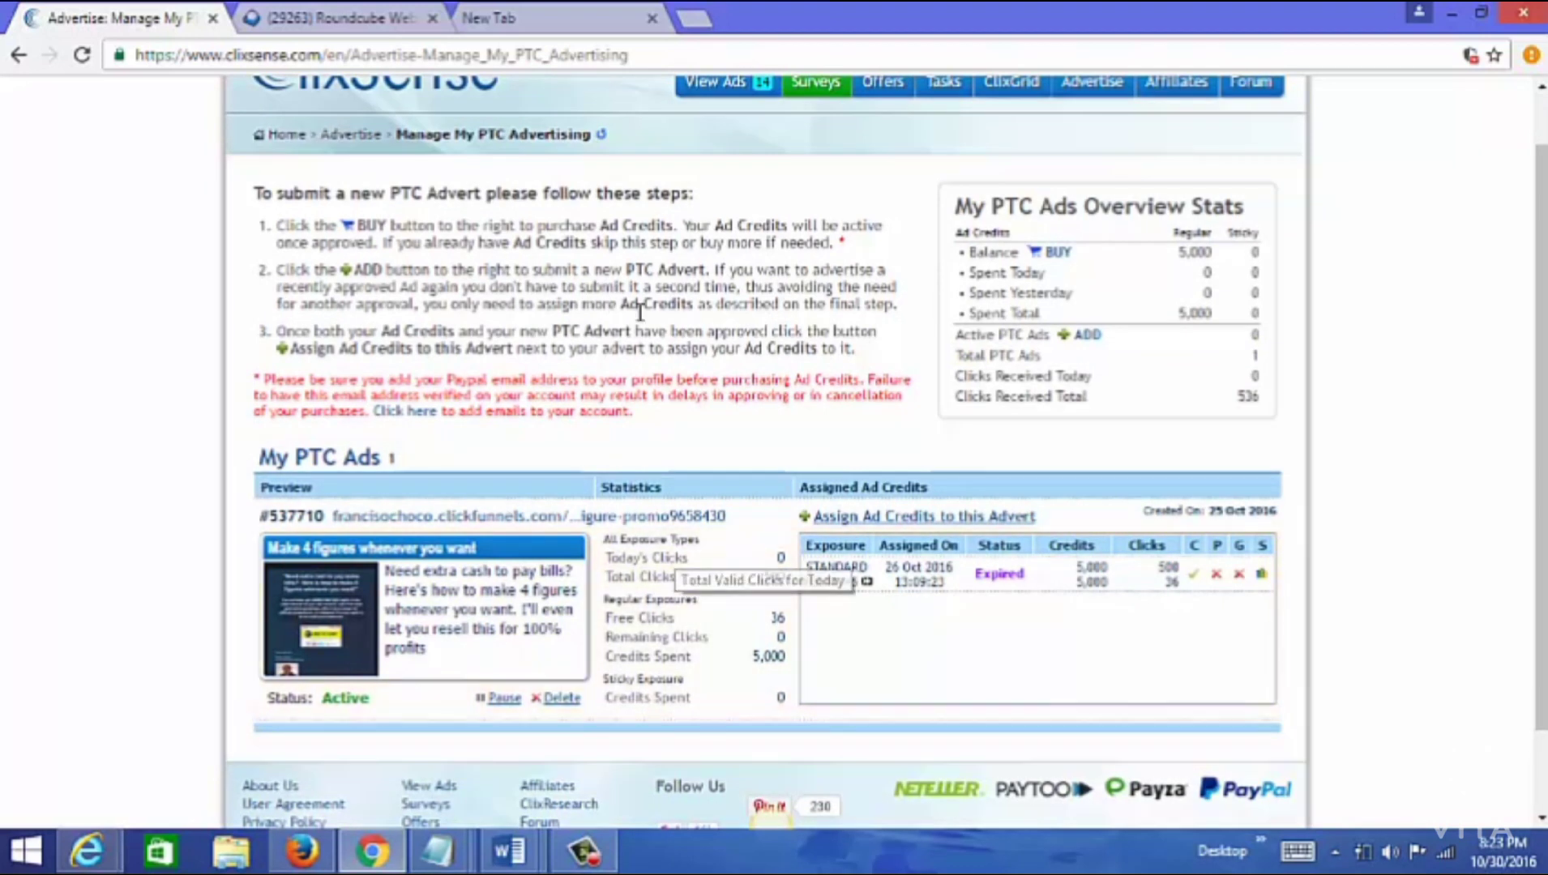
Open the 'Assign Ad Credits to this Advert' option for ad #537710.
{"action": "left_click", "coordinate": [876, 517]}
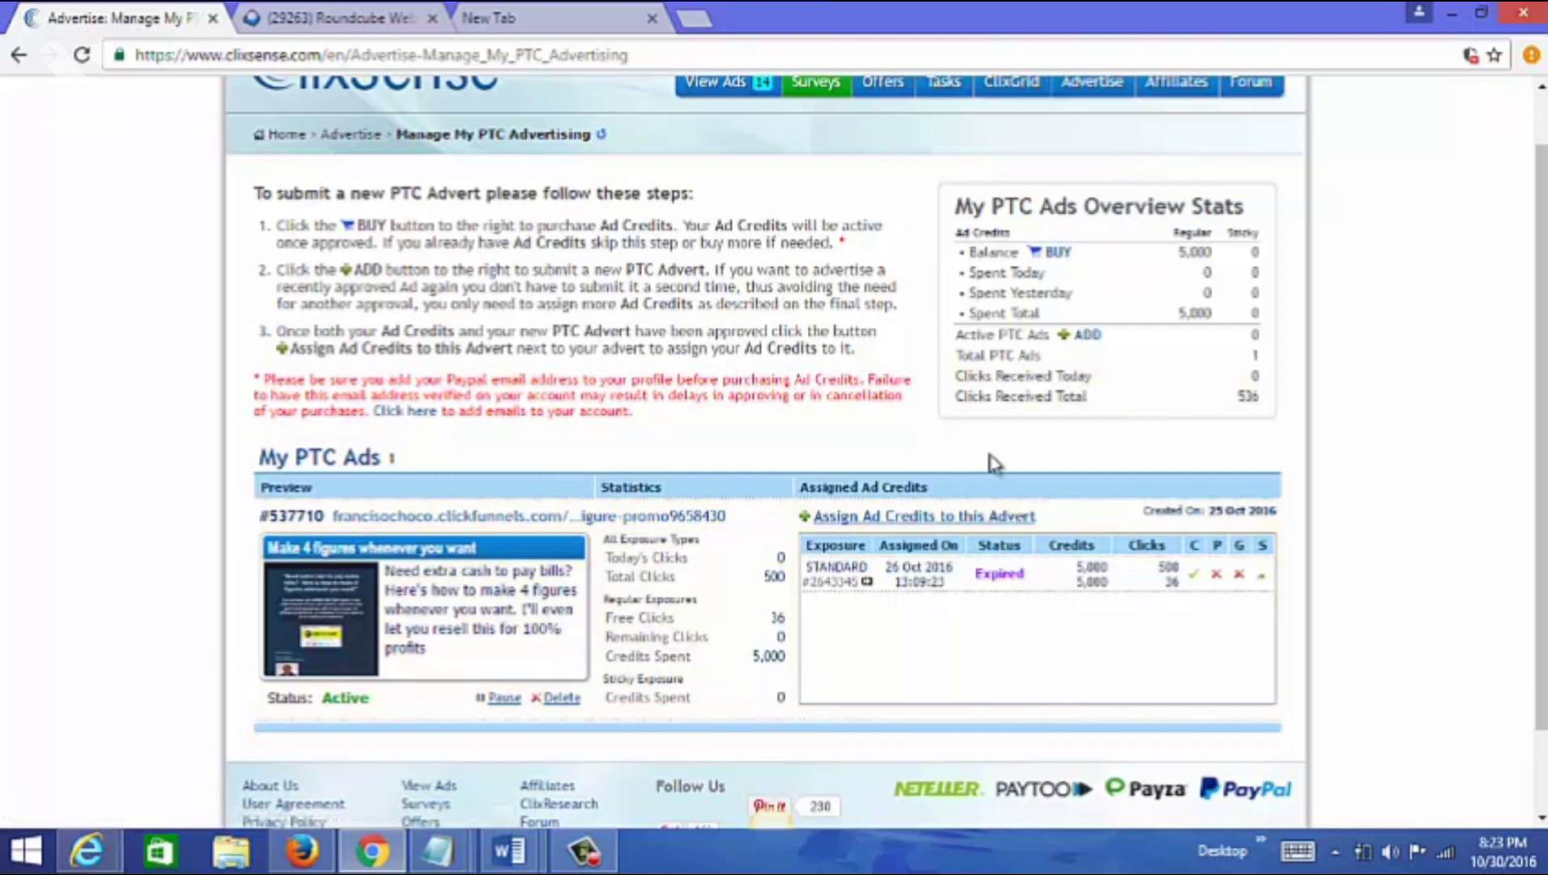
Give ad #537710 60-second exposure, 313 clicks for 5,000 credits, and fastest delivery.
{"action": "left_click", "coordinate": [940, 520]}
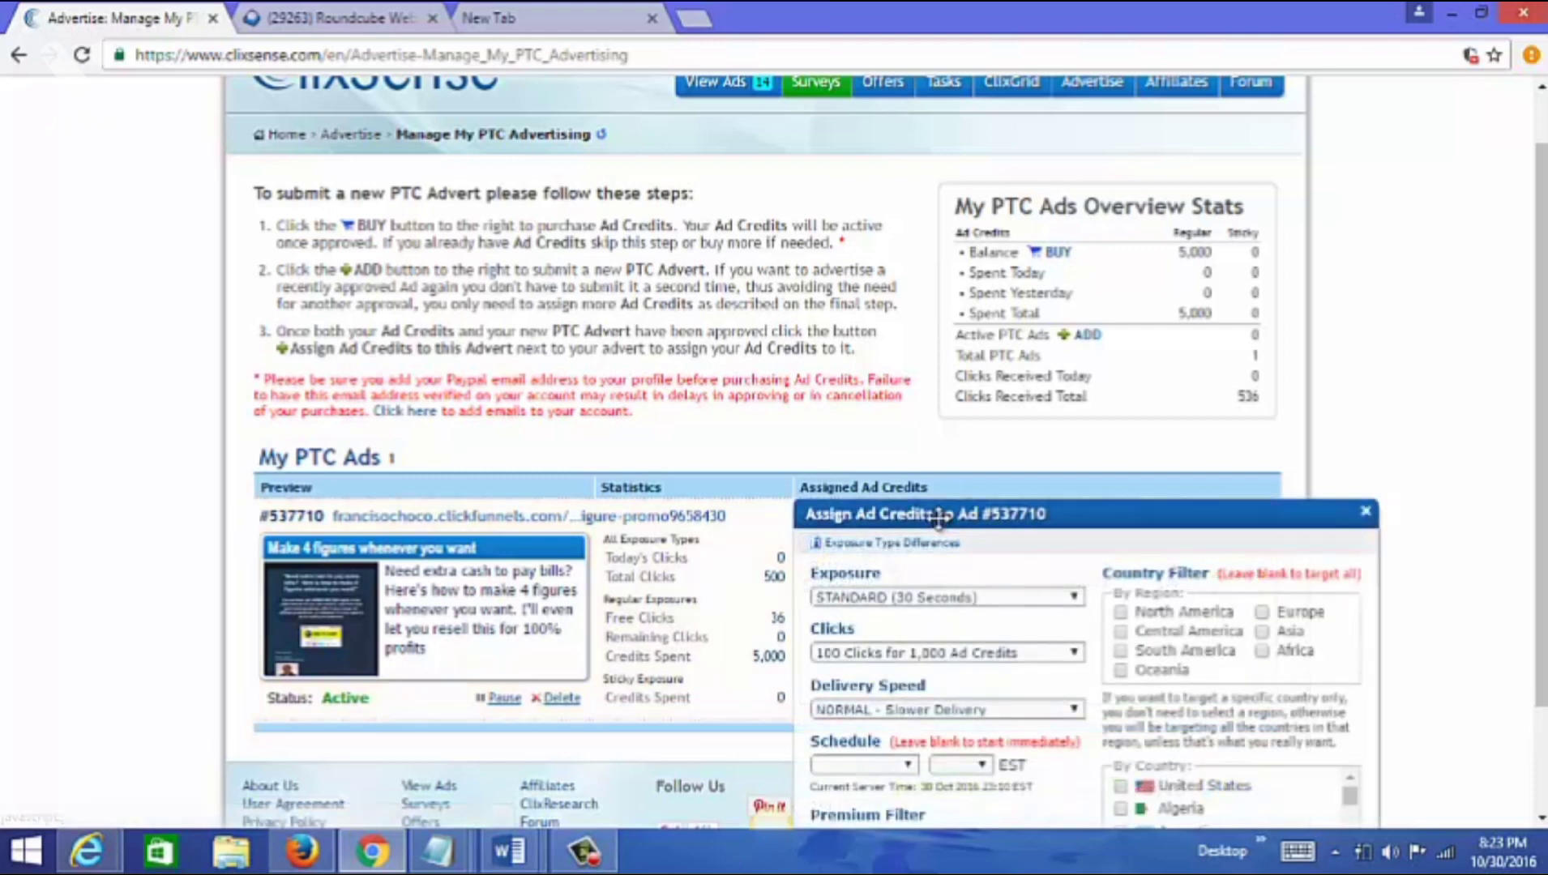
{"action": "scroll", "coordinate": [1088, 477], "scroll_direction": "down", "scroll_amount": 2}
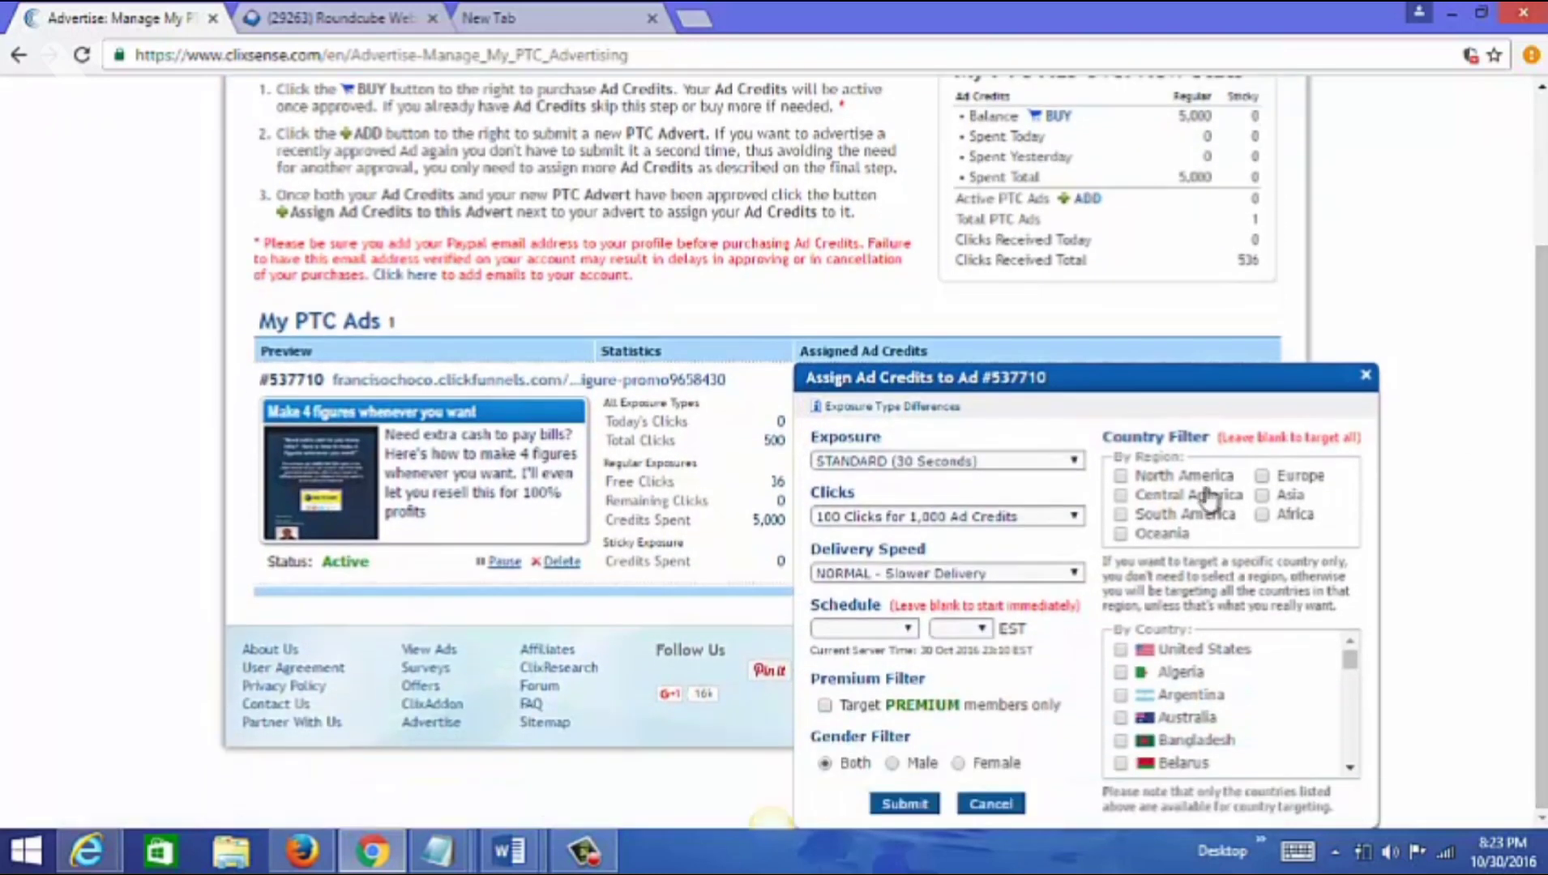
{"action": "left_click", "coordinate": [1072, 462]}
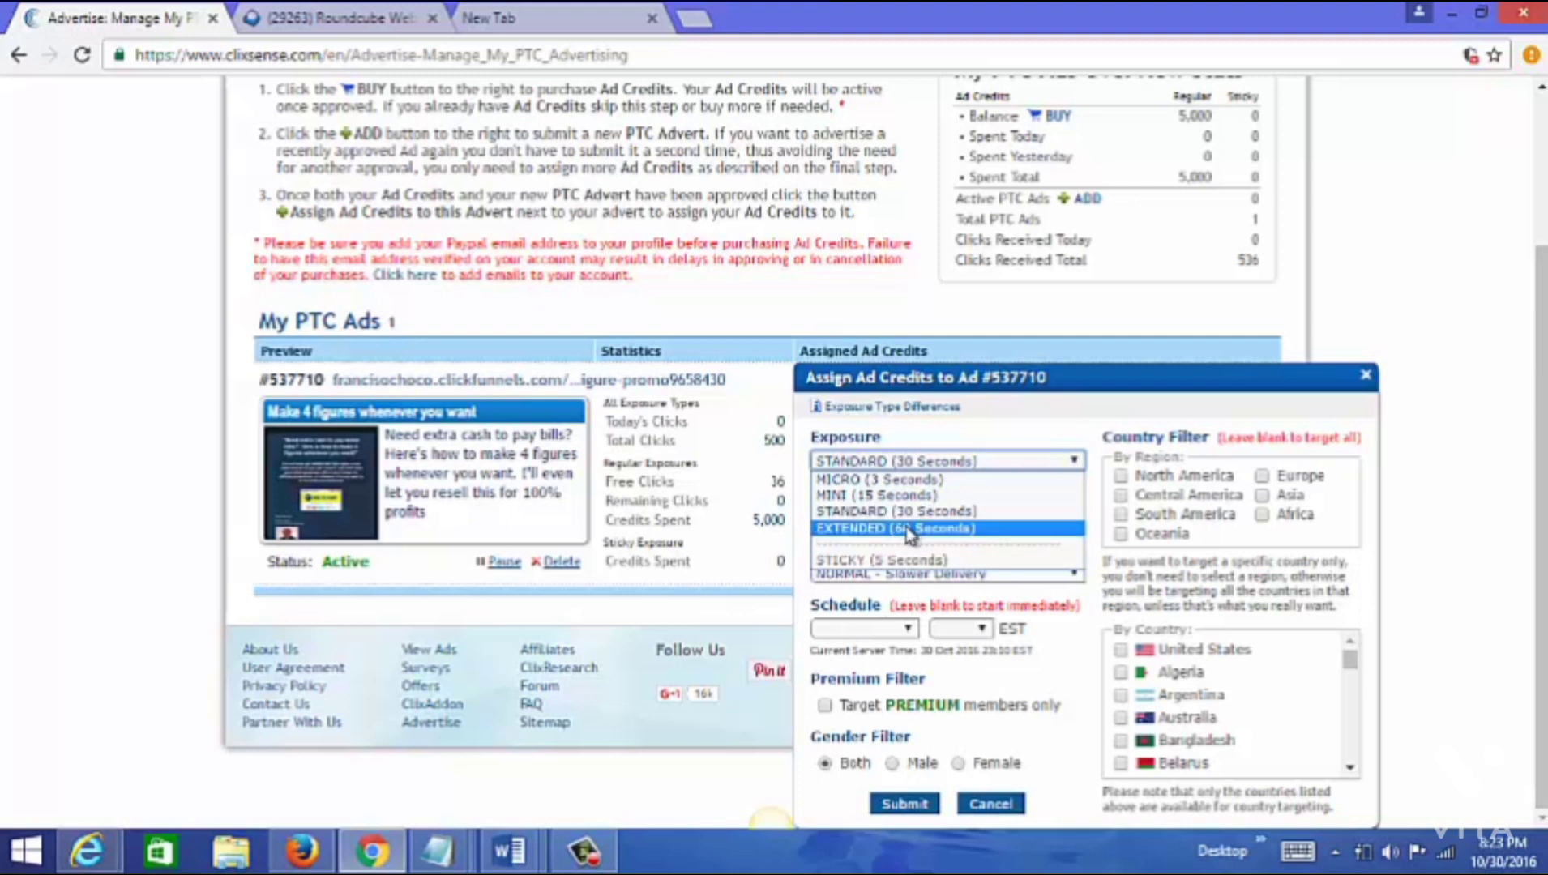
{"action": "left_click", "coordinate": [906, 530]}
{"action": "left_click", "coordinate": [1074, 518]}
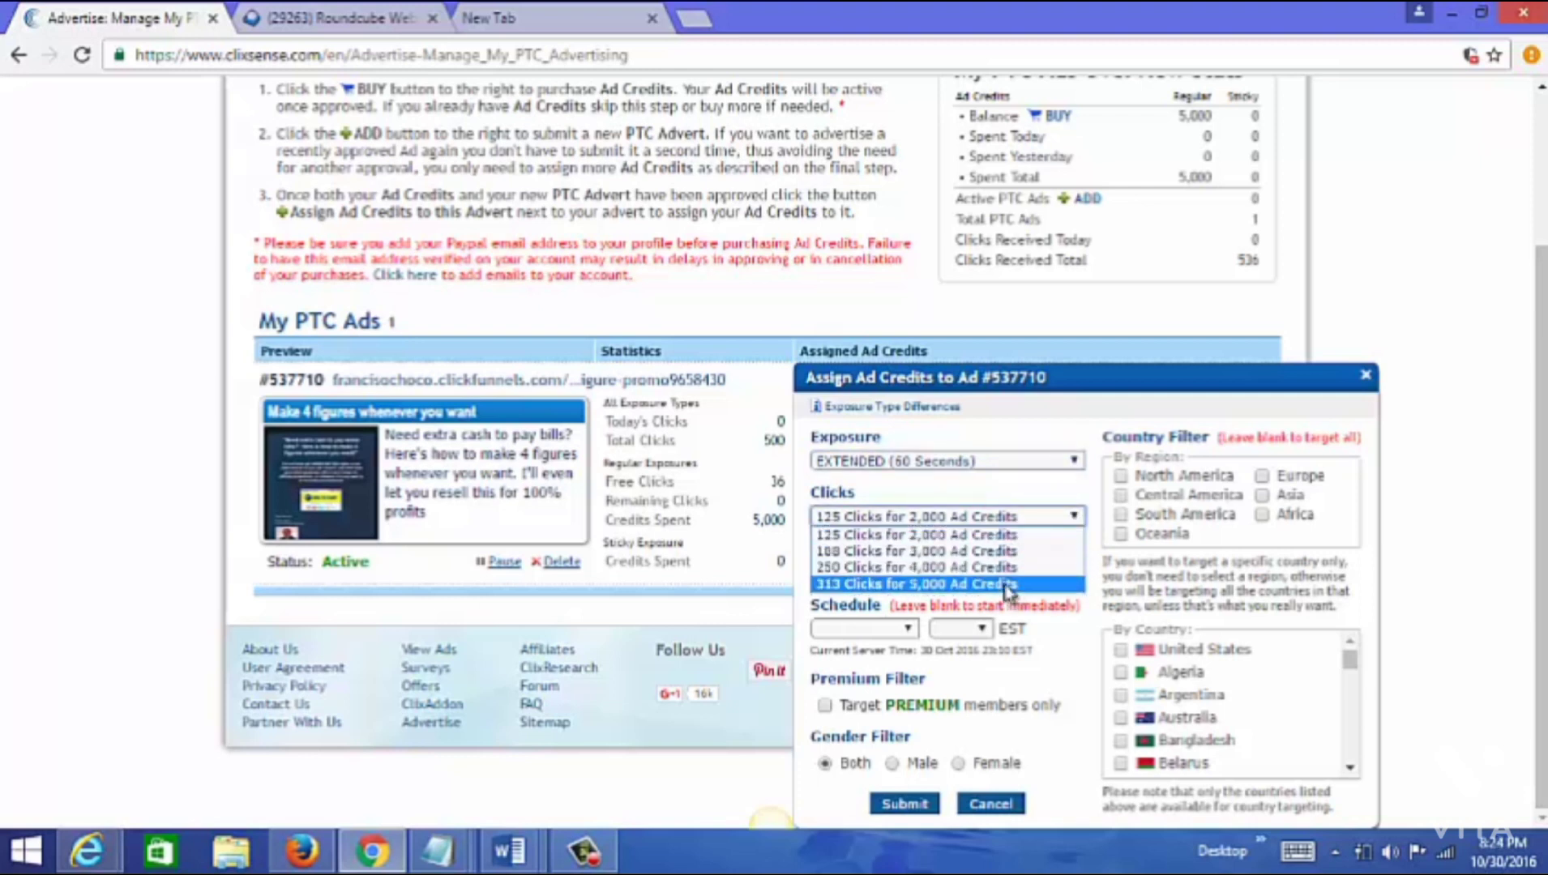
{"action": "left_click", "coordinate": [1006, 588]}
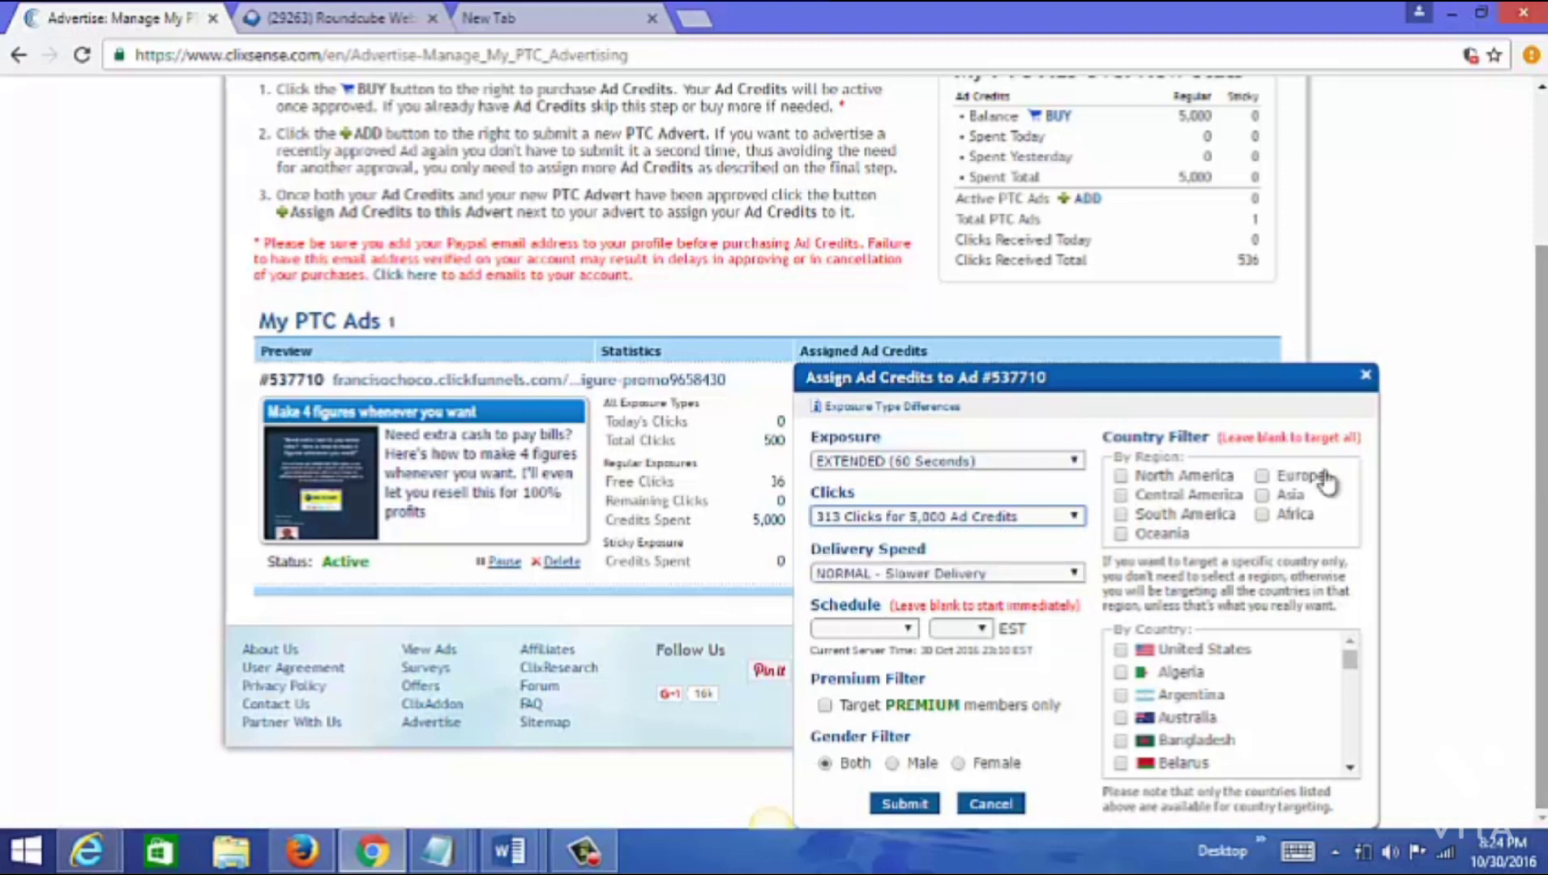
{"action": "left_click", "coordinate": [1064, 577]}
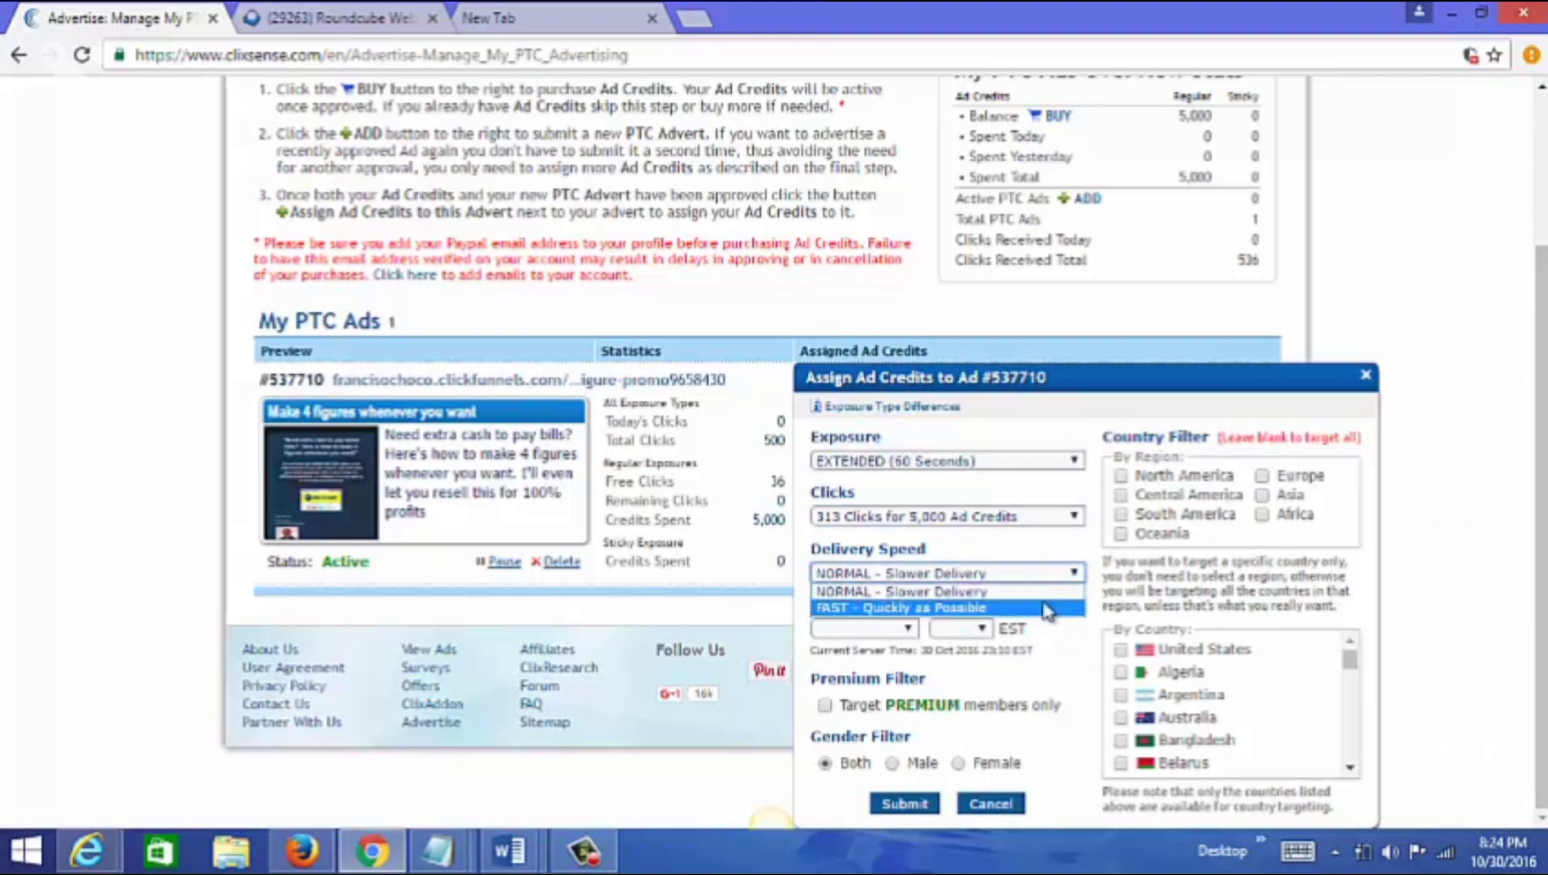
{"action": "mouse_move", "coordinate": [901, 608]}
{"action": "left_click", "coordinate": [1033, 608]}
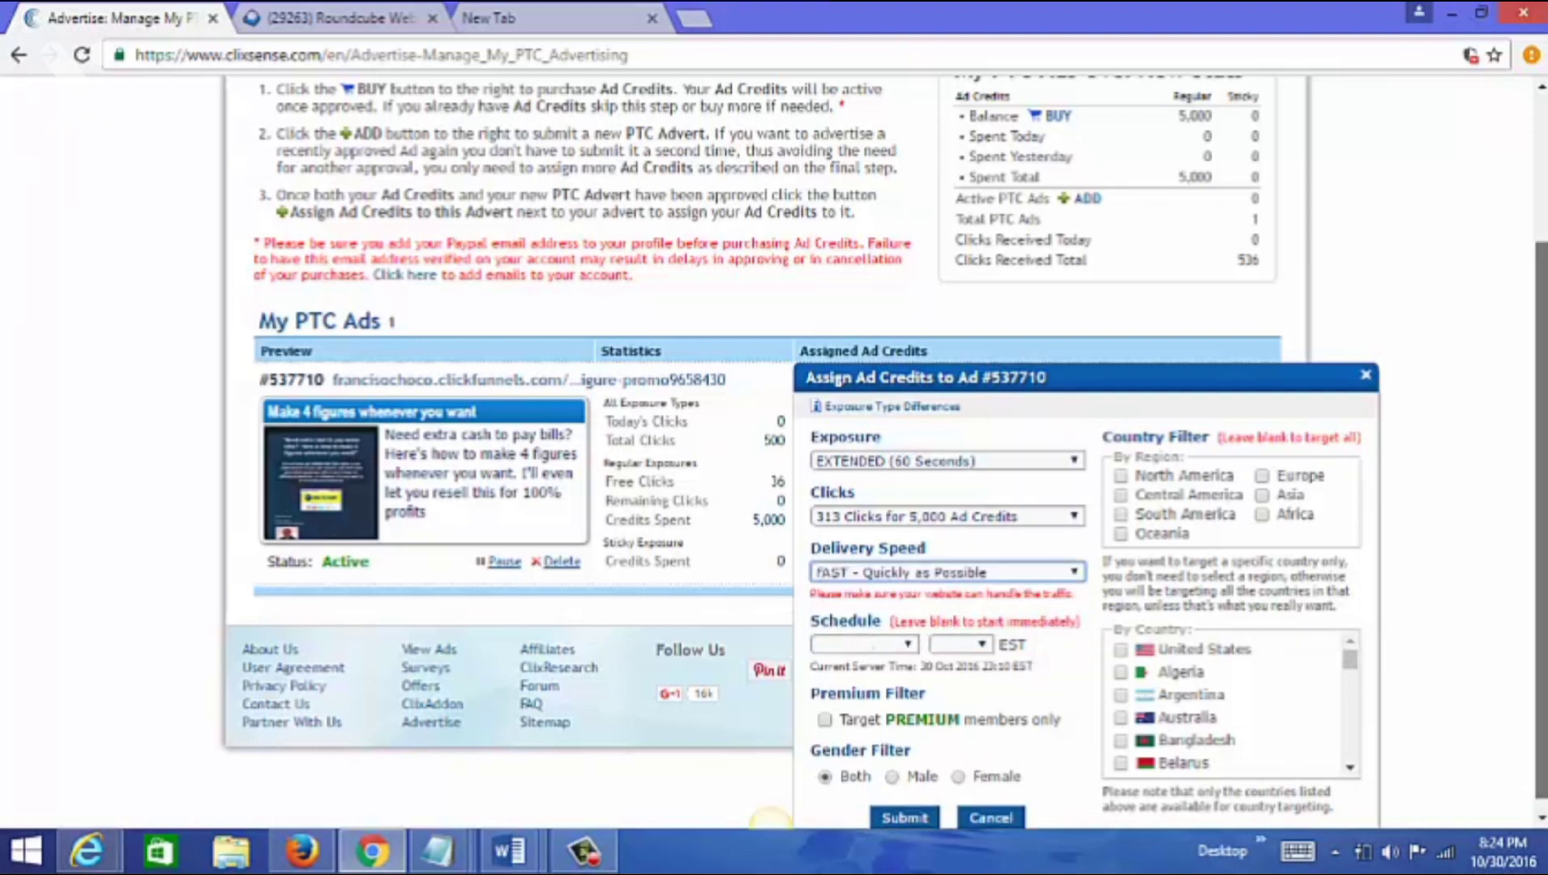
{"action": "scroll", "coordinate": [1512, 545], "scroll_direction": "down", "scroll_amount": 1}
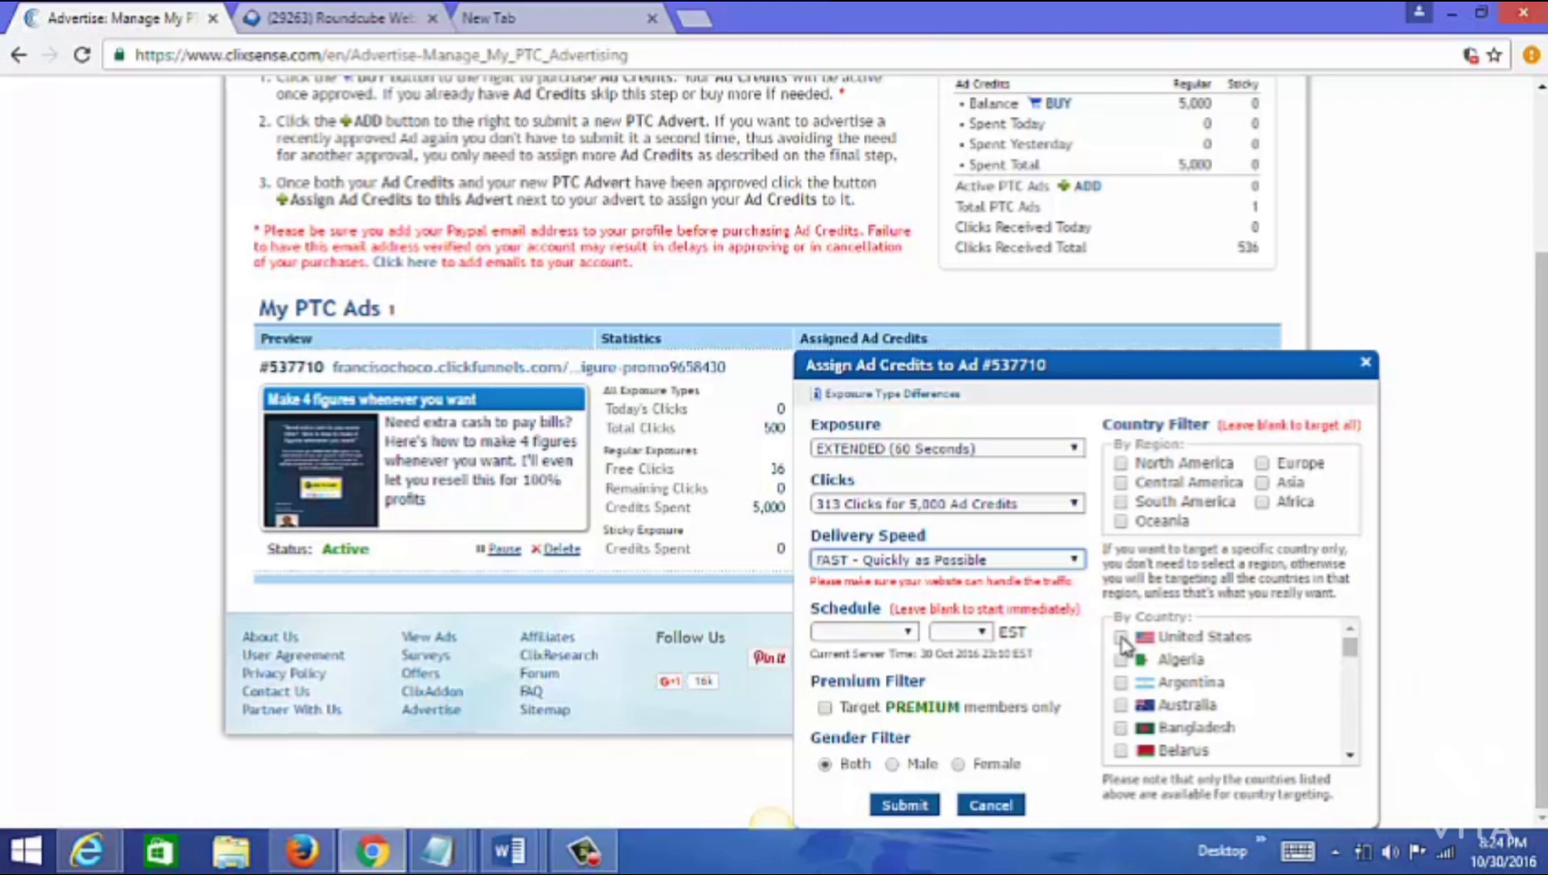
Target the ad at the United States, Australia and United Kingdom.
{"action": "left_click", "coordinate": [1121, 637]}
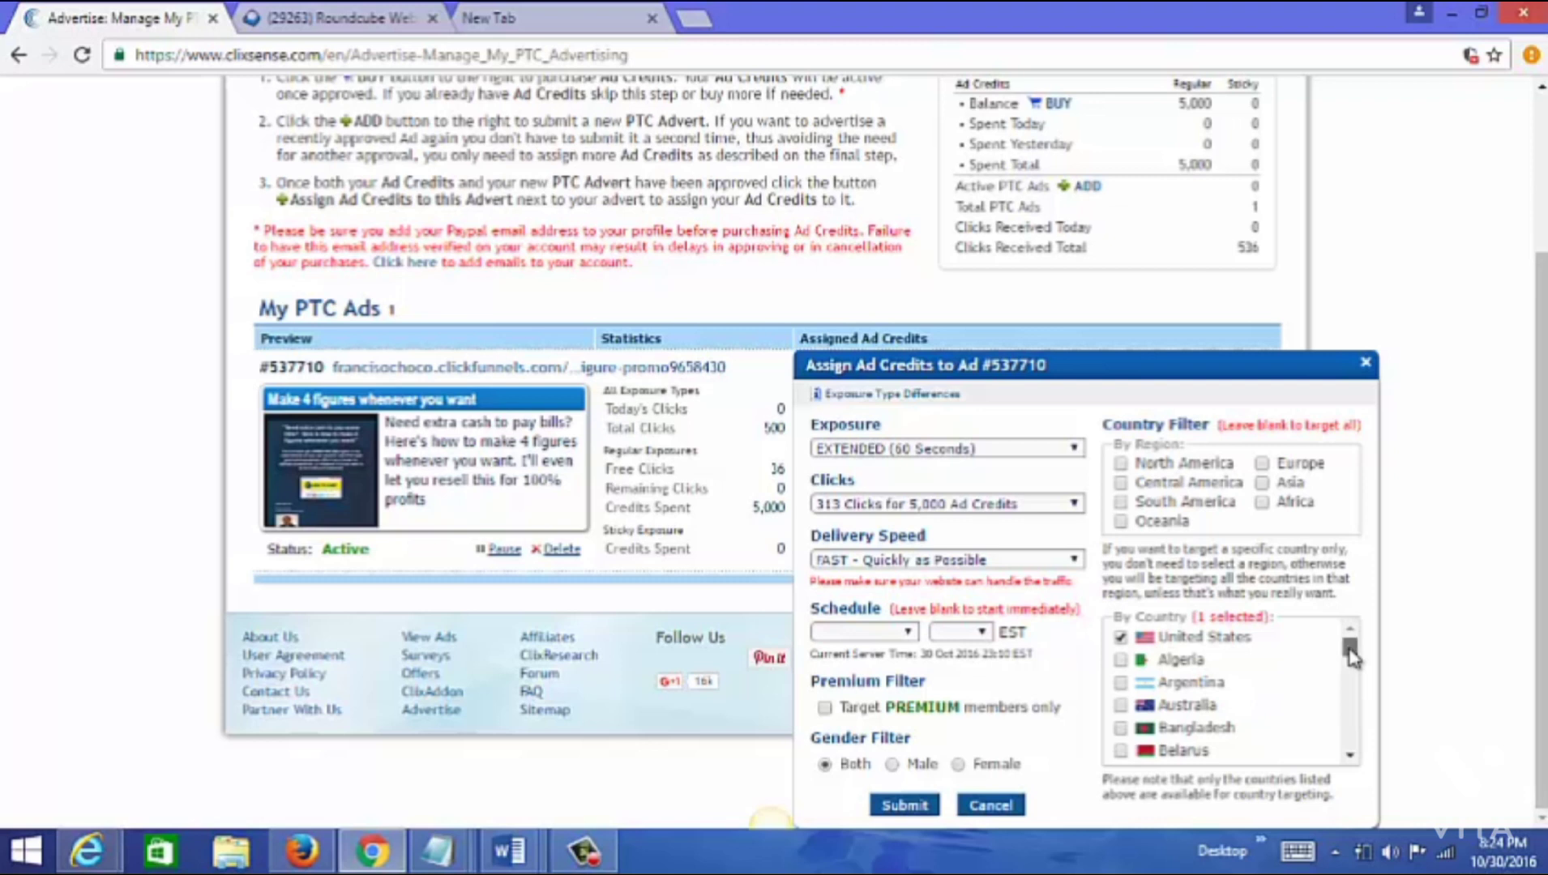
{"action": "left_click_drag", "start_coordinate": [1351, 653], "coordinate": [1354, 662]}
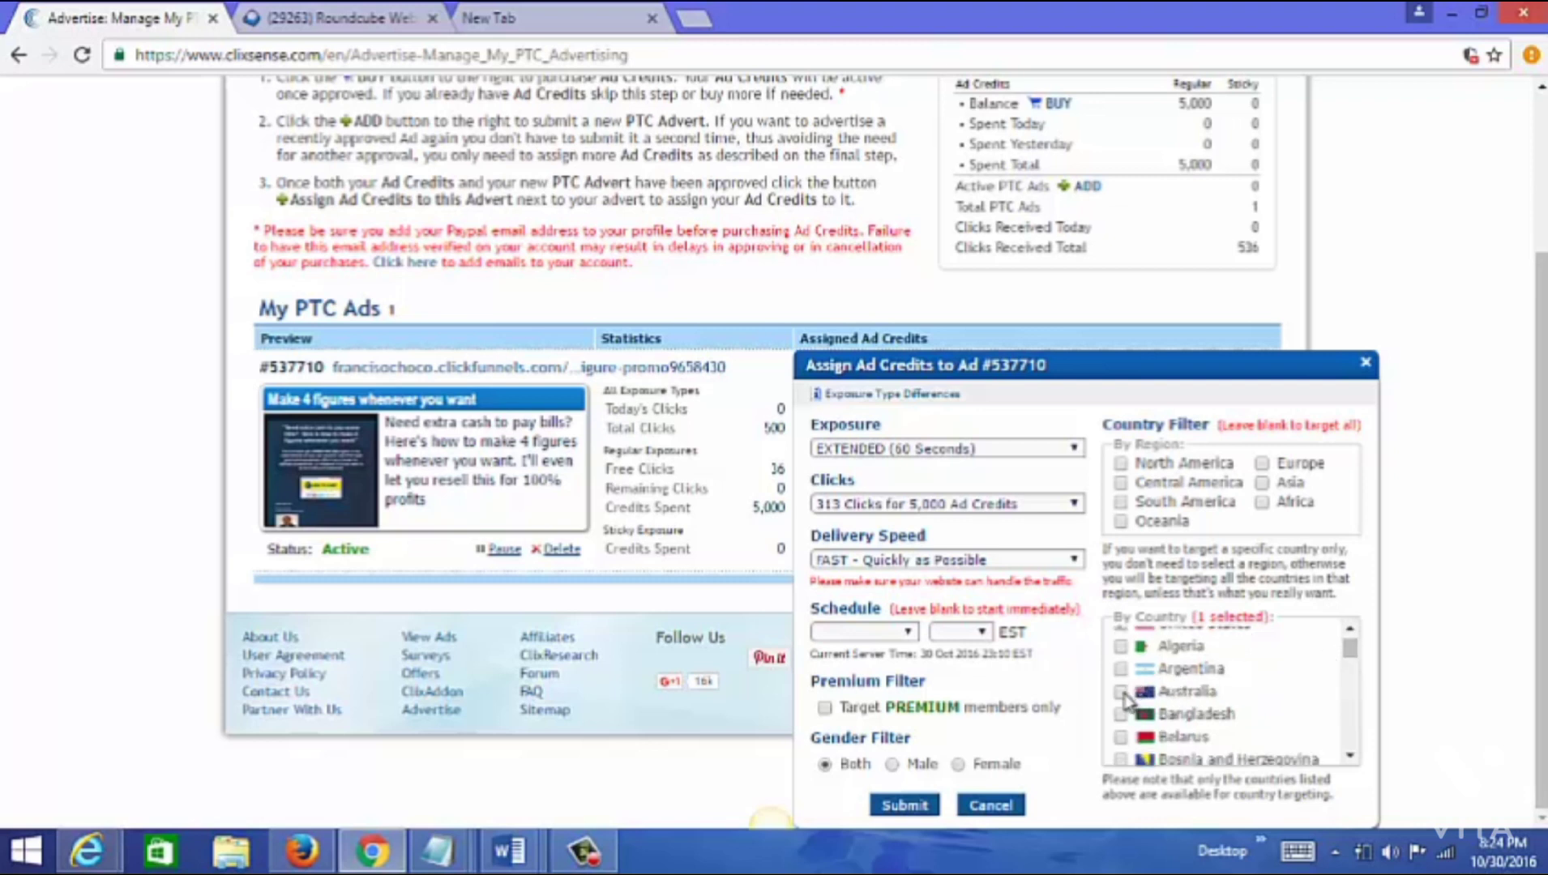
{"action": "left_click", "coordinate": [1121, 693]}
{"action": "left_click_drag", "start_coordinate": [1351, 653], "coordinate": [1356, 749]}
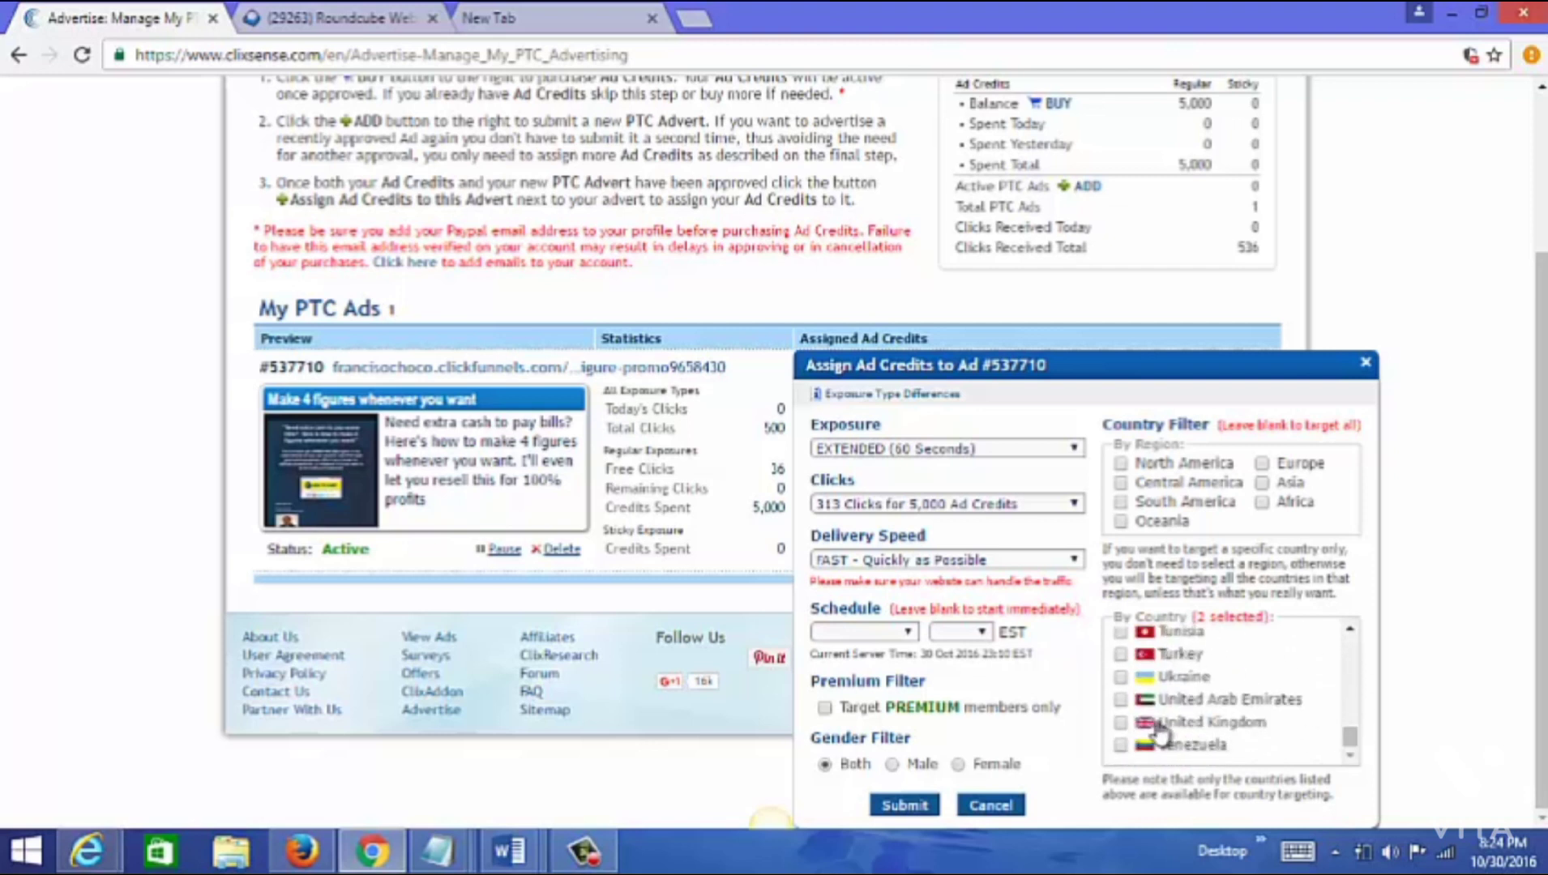
{"action": "left_click", "coordinate": [1119, 722]}
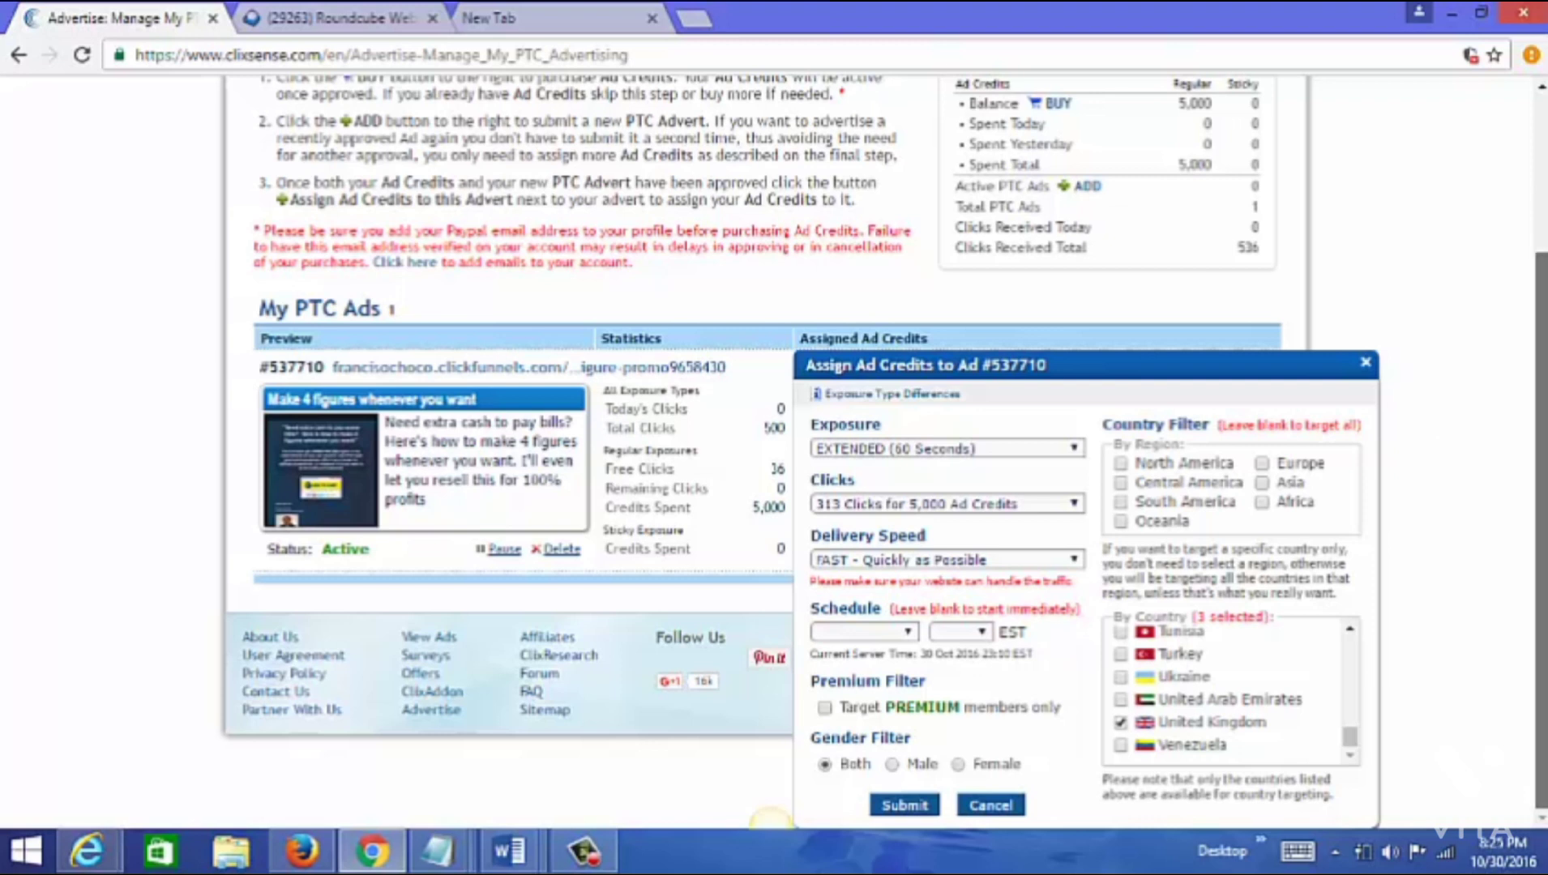
Submit the 5,000-credit assignment for ad #537710.
{"action": "left_click", "coordinate": [902, 803]}
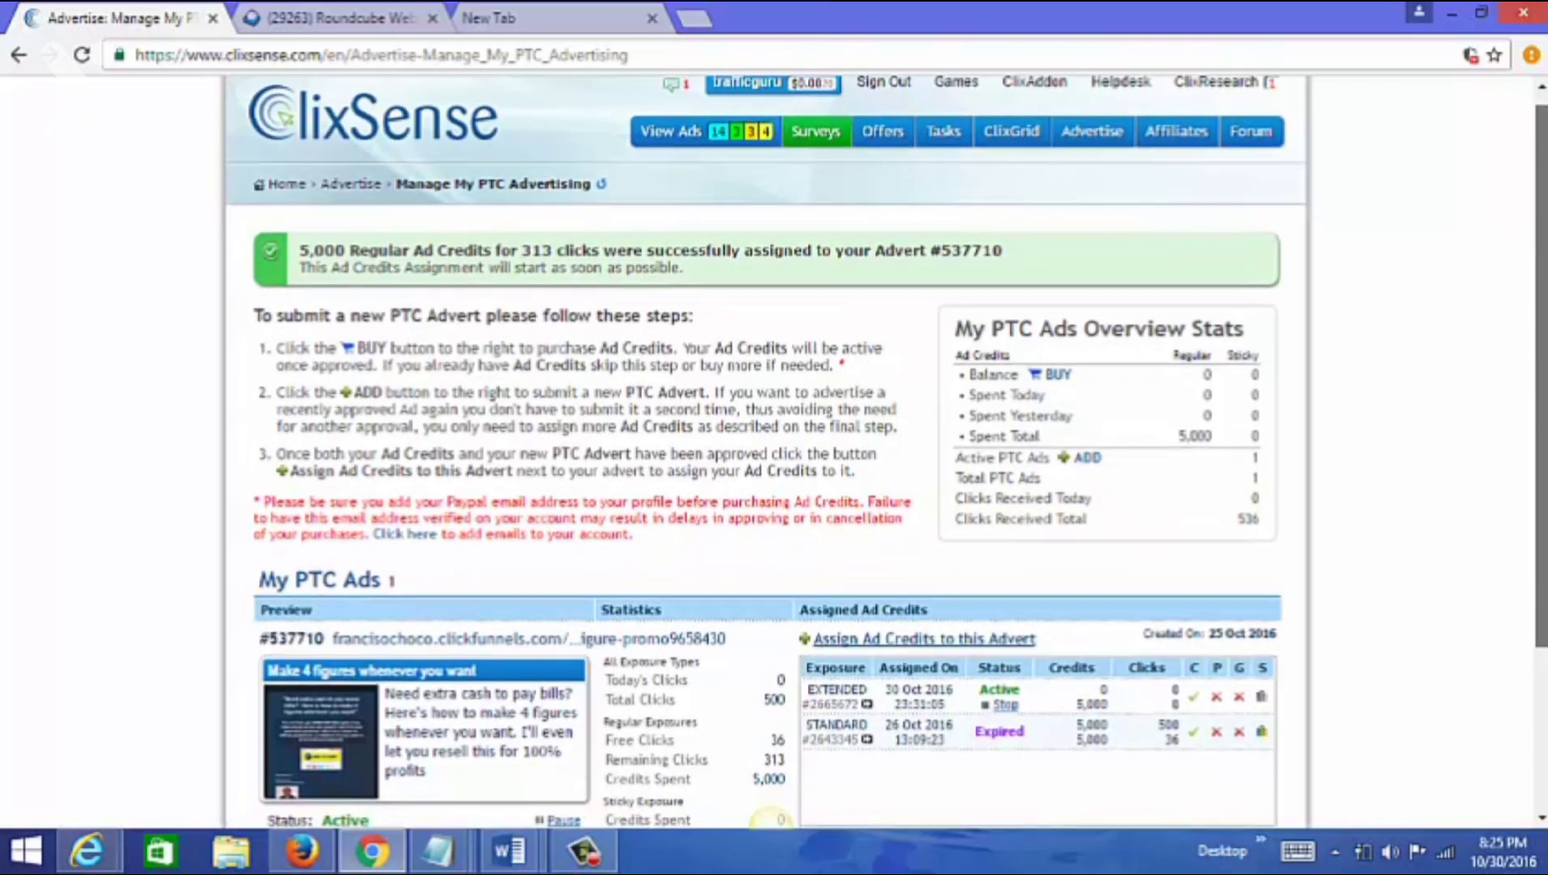
{"action": "left_click_drag", "start_coordinate": [1541, 363], "coordinate": [1541, 508]}
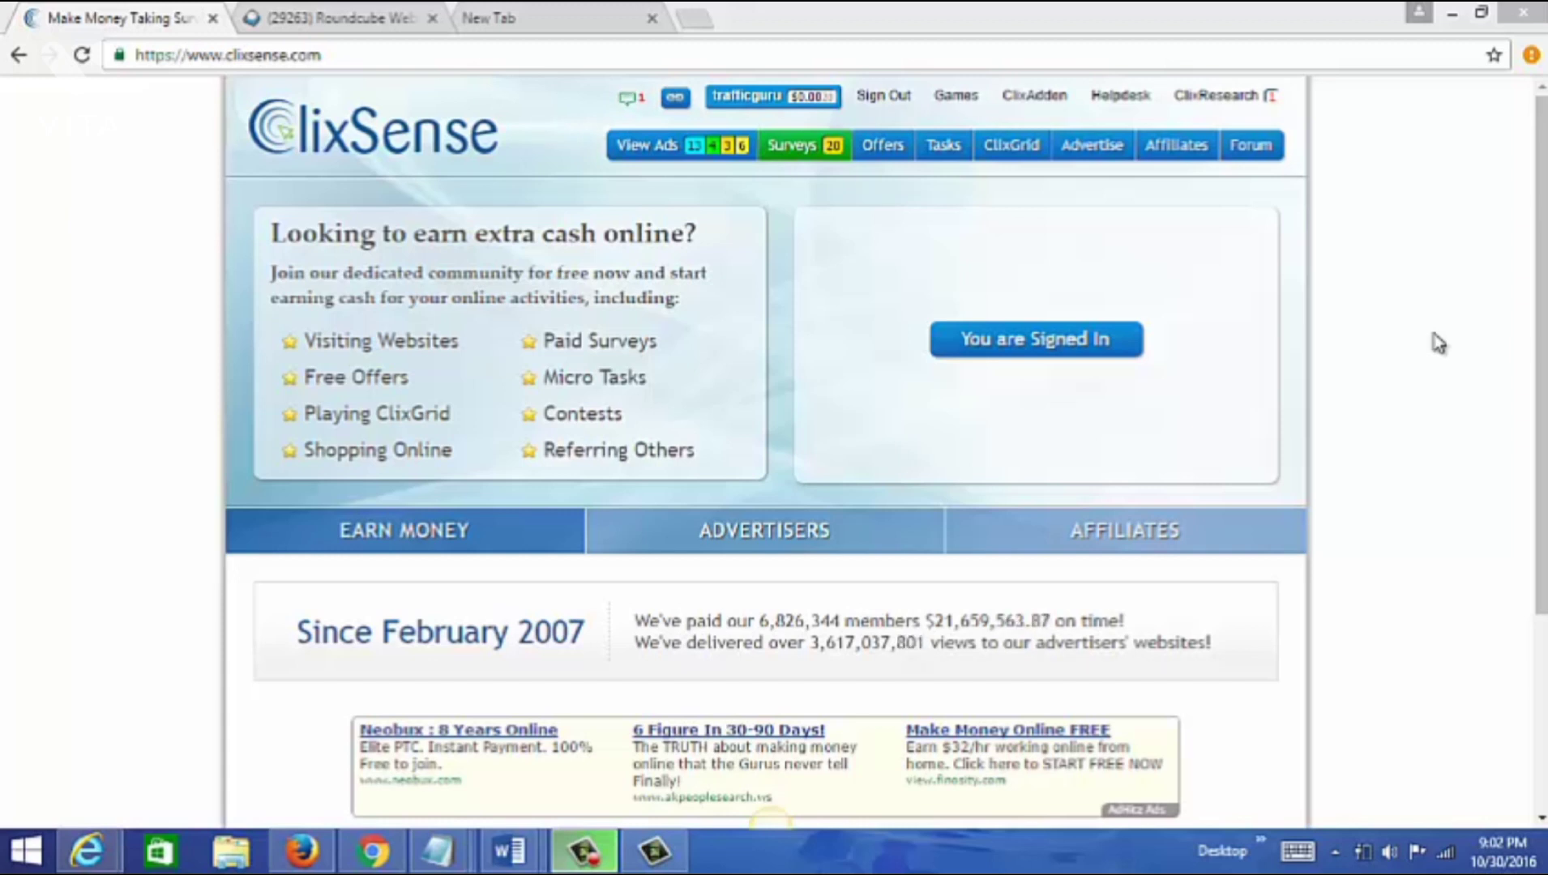
Open the View Ads page listing sticky and regular PTC ads.
{"action": "left_click", "coordinate": [649, 158]}
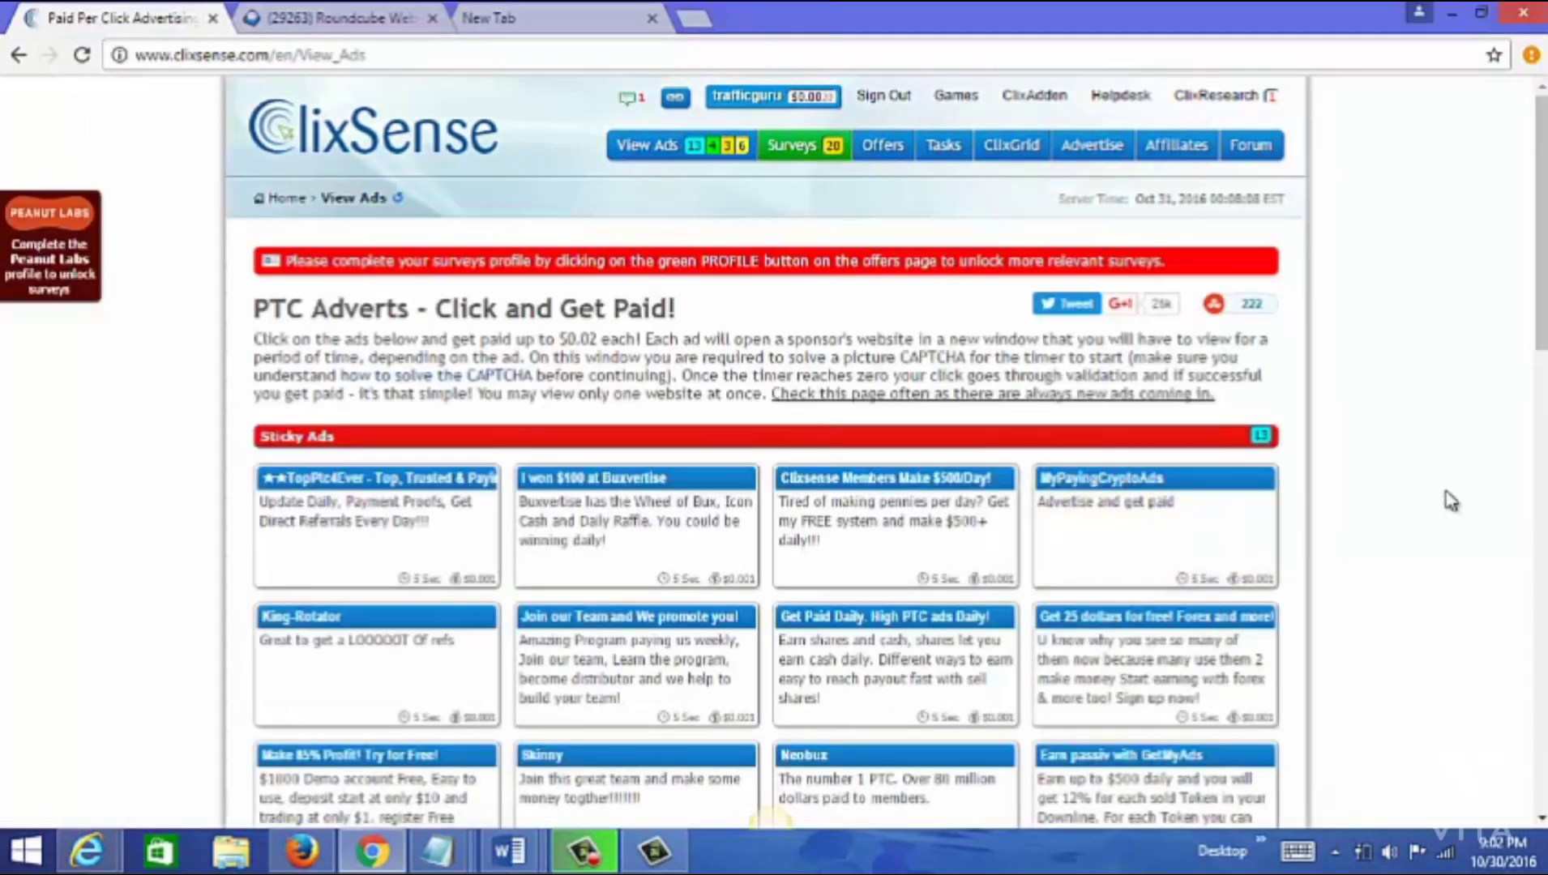
{"action": "scroll", "coordinate": [1450, 501], "scroll_direction": "down", "scroll_amount": 1}
{"action": "scroll", "coordinate": [1449, 501], "scroll_direction": "down", "scroll_amount": 1}
{"action": "scroll", "coordinate": [1449, 500], "scroll_direction": "down", "scroll_amount": 1}
{"action": "scroll", "coordinate": [1450, 501], "scroll_direction": "down", "scroll_amount": 2}
{"action": "scroll", "coordinate": [1450, 501], "scroll_direction": "down", "scroll_amount": 3}
{"action": "scroll", "coordinate": [1449, 502], "scroll_direction": "down", "scroll_amount": 1}
{"action": "scroll", "coordinate": [1450, 500], "scroll_direction": "down", "scroll_amount": 1}
{"action": "scroll", "coordinate": [1450, 500], "scroll_direction": "down", "scroll_amount": 1}
{"action": "scroll", "coordinate": [1450, 501], "scroll_direction": "down", "scroll_amount": 2}
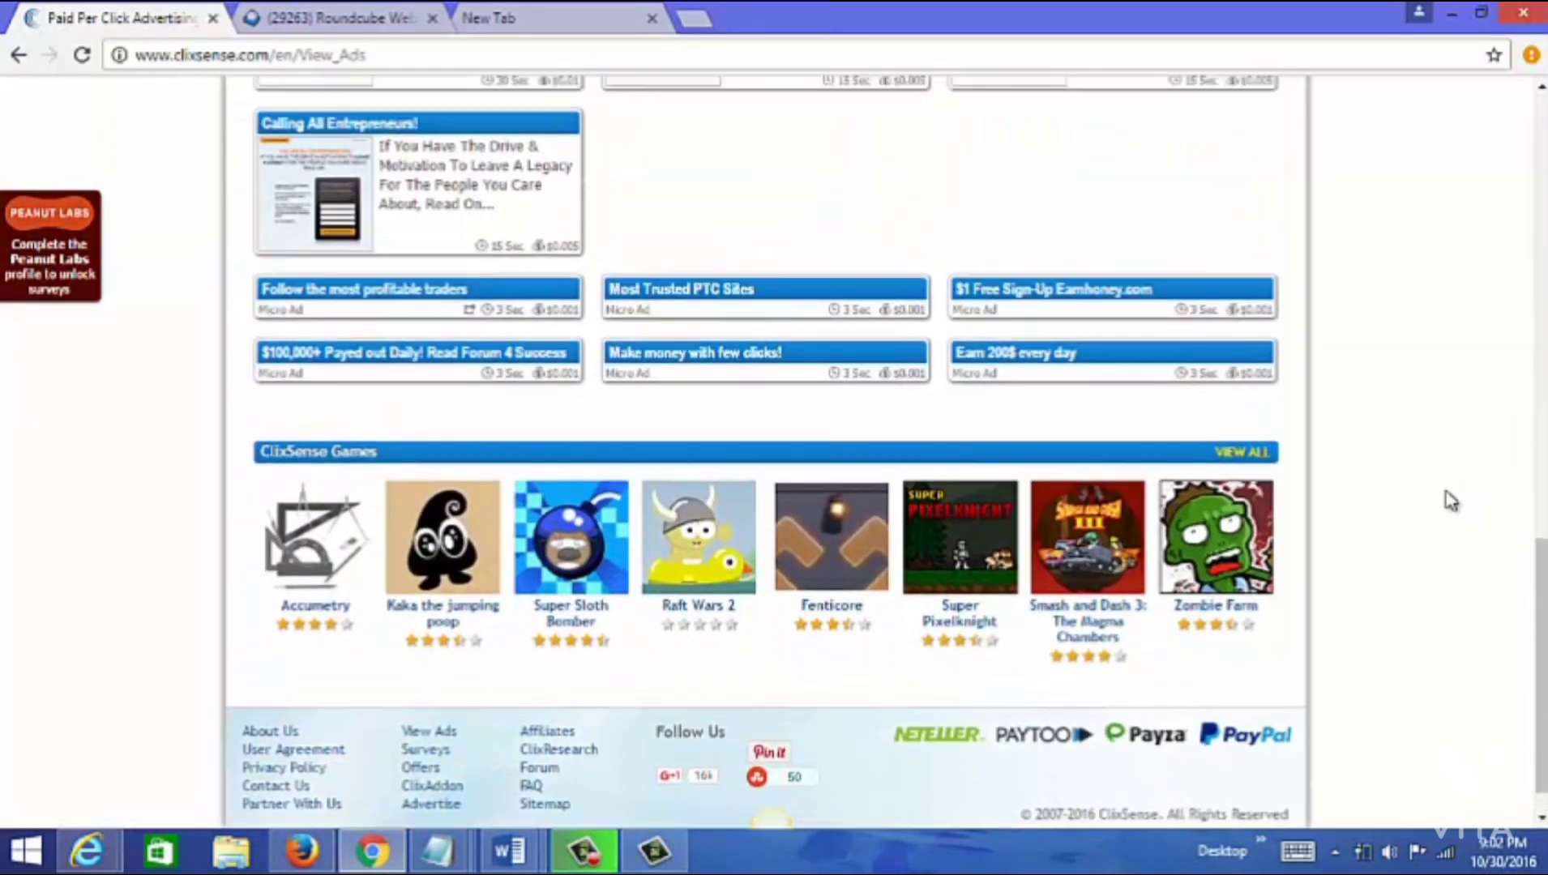
{"action": "scroll", "coordinate": [1450, 501], "scroll_direction": "up", "scroll_amount": 4}
{"action": "scroll", "coordinate": [1450, 501], "scroll_direction": "up", "scroll_amount": 1}
{"action": "scroll", "coordinate": [1450, 501], "scroll_direction": "up", "scroll_amount": 2}
{"action": "scroll", "coordinate": [1450, 500], "scroll_direction": "up", "scroll_amount": 4}
{"action": "scroll", "coordinate": [1451, 501], "scroll_direction": "down", "scroll_amount": 1}
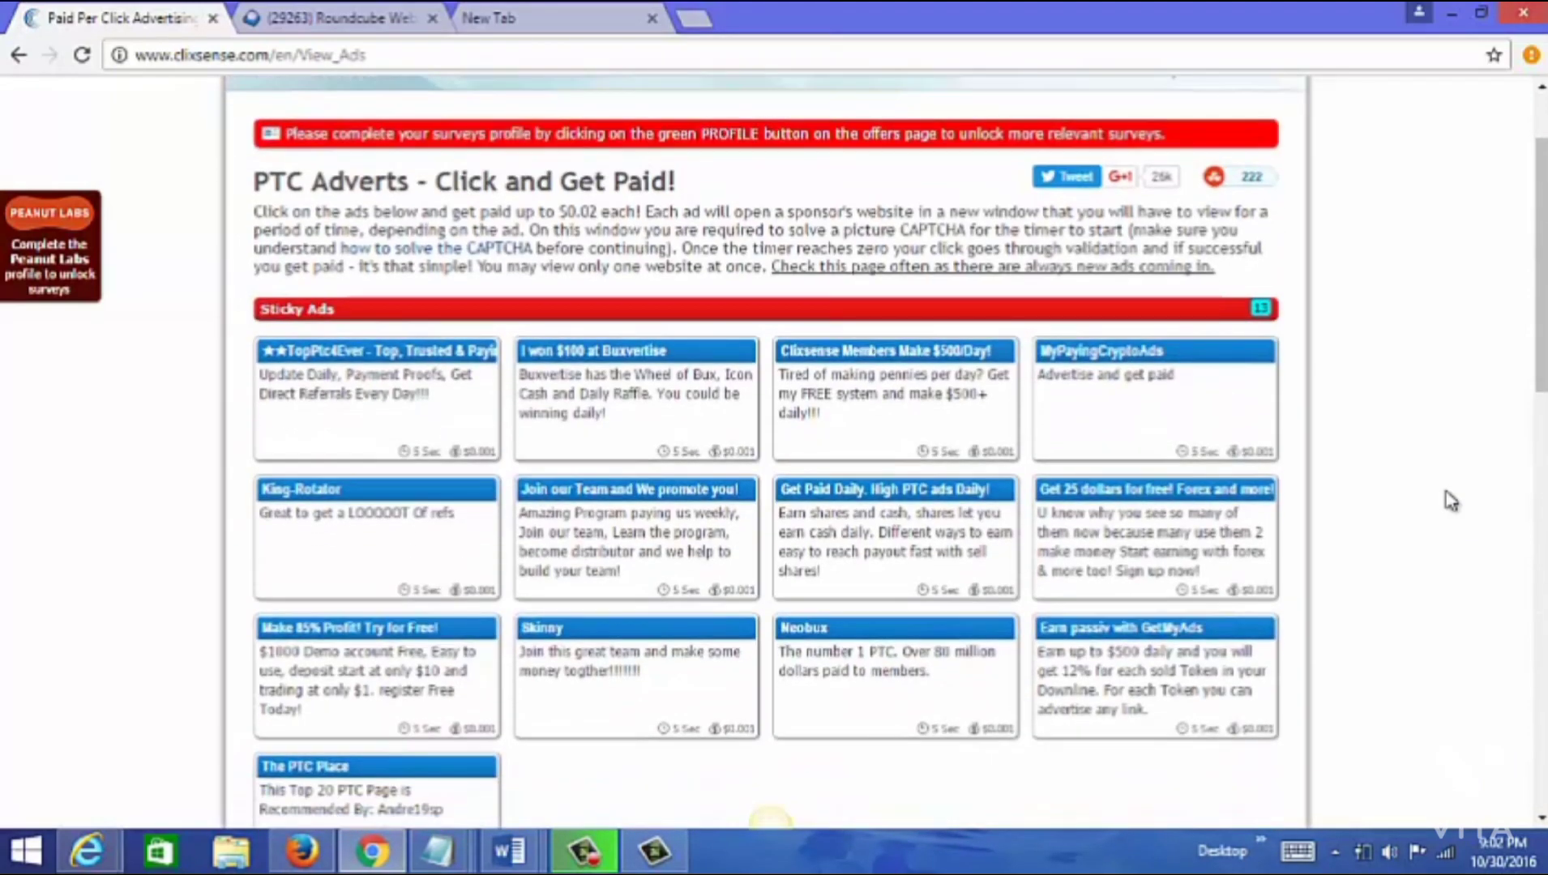
{"action": "scroll", "coordinate": [1449, 501], "scroll_direction": "down", "scroll_amount": 3}
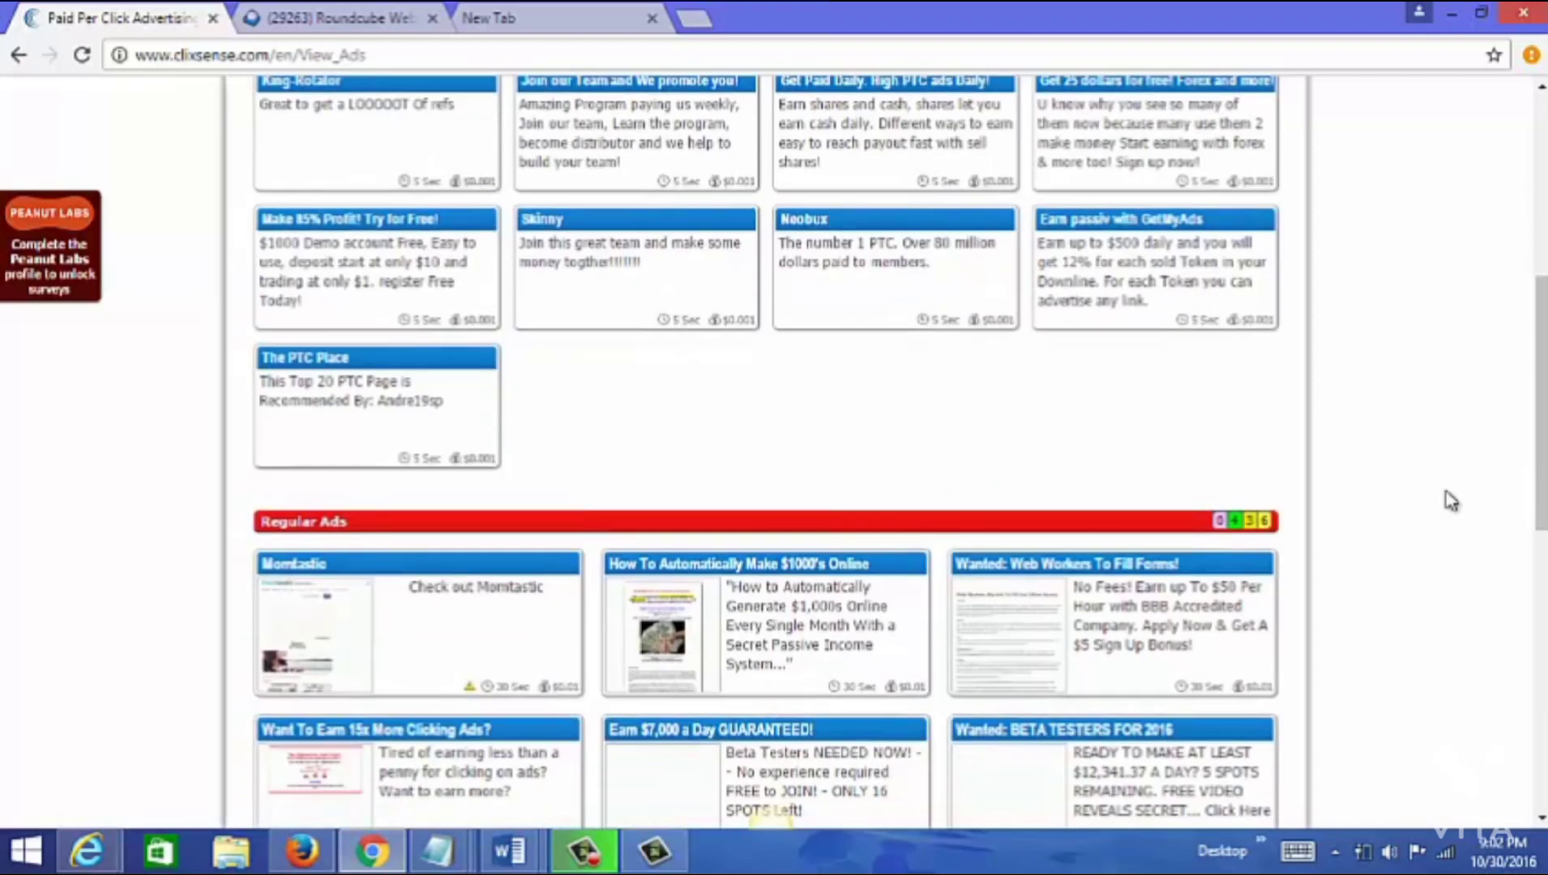
{"action": "scroll", "coordinate": [1451, 501], "scroll_direction": "down", "scroll_amount": 2}
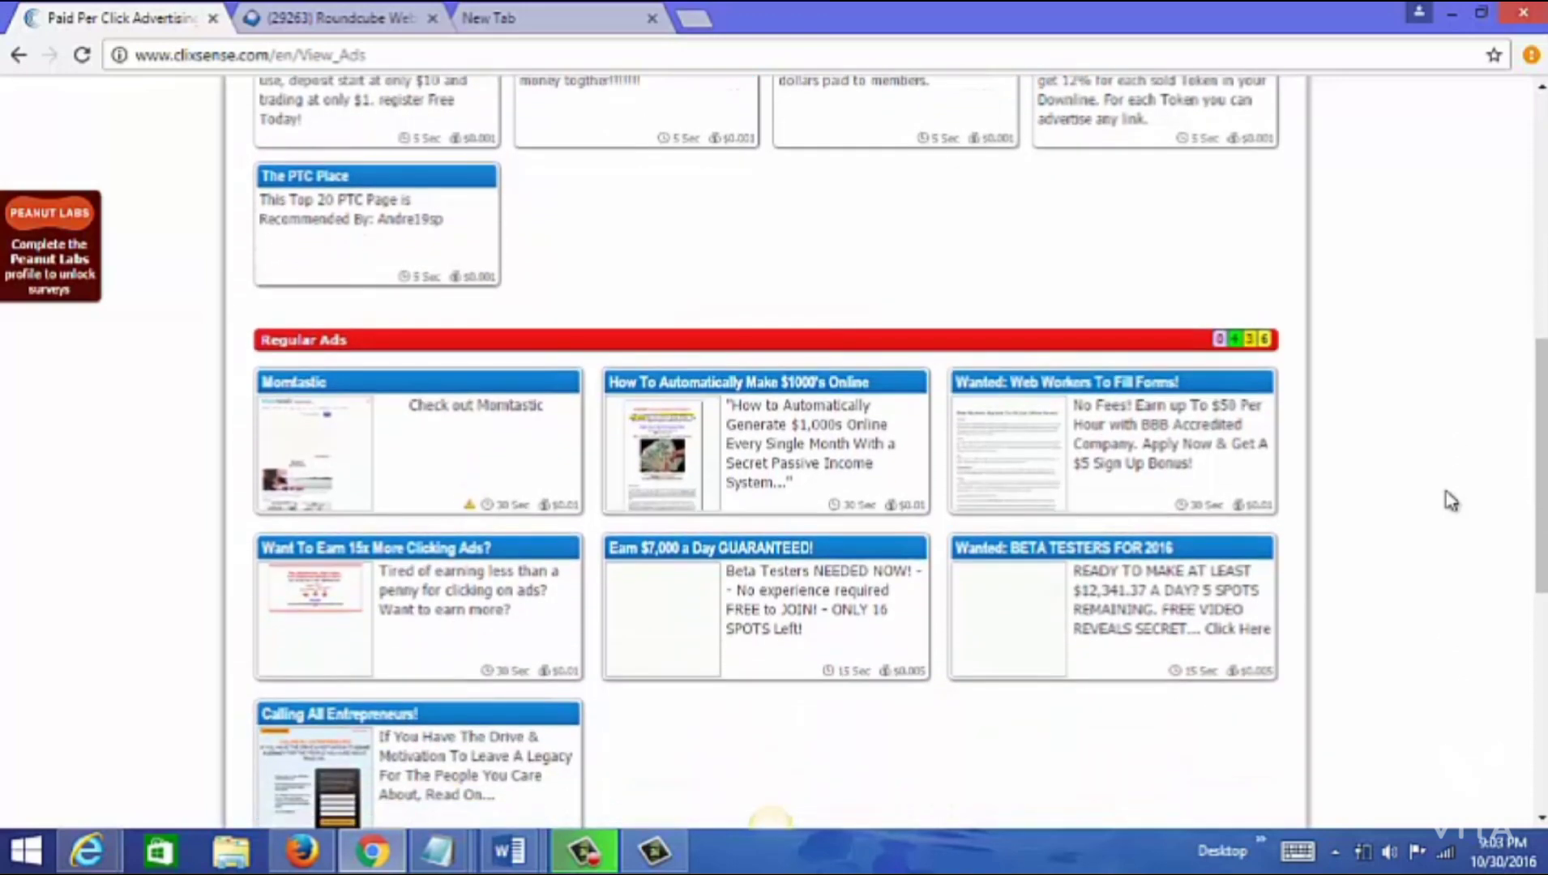
{"action": "scroll", "coordinate": [1449, 501], "scroll_direction": "down", "scroll_amount": 2}
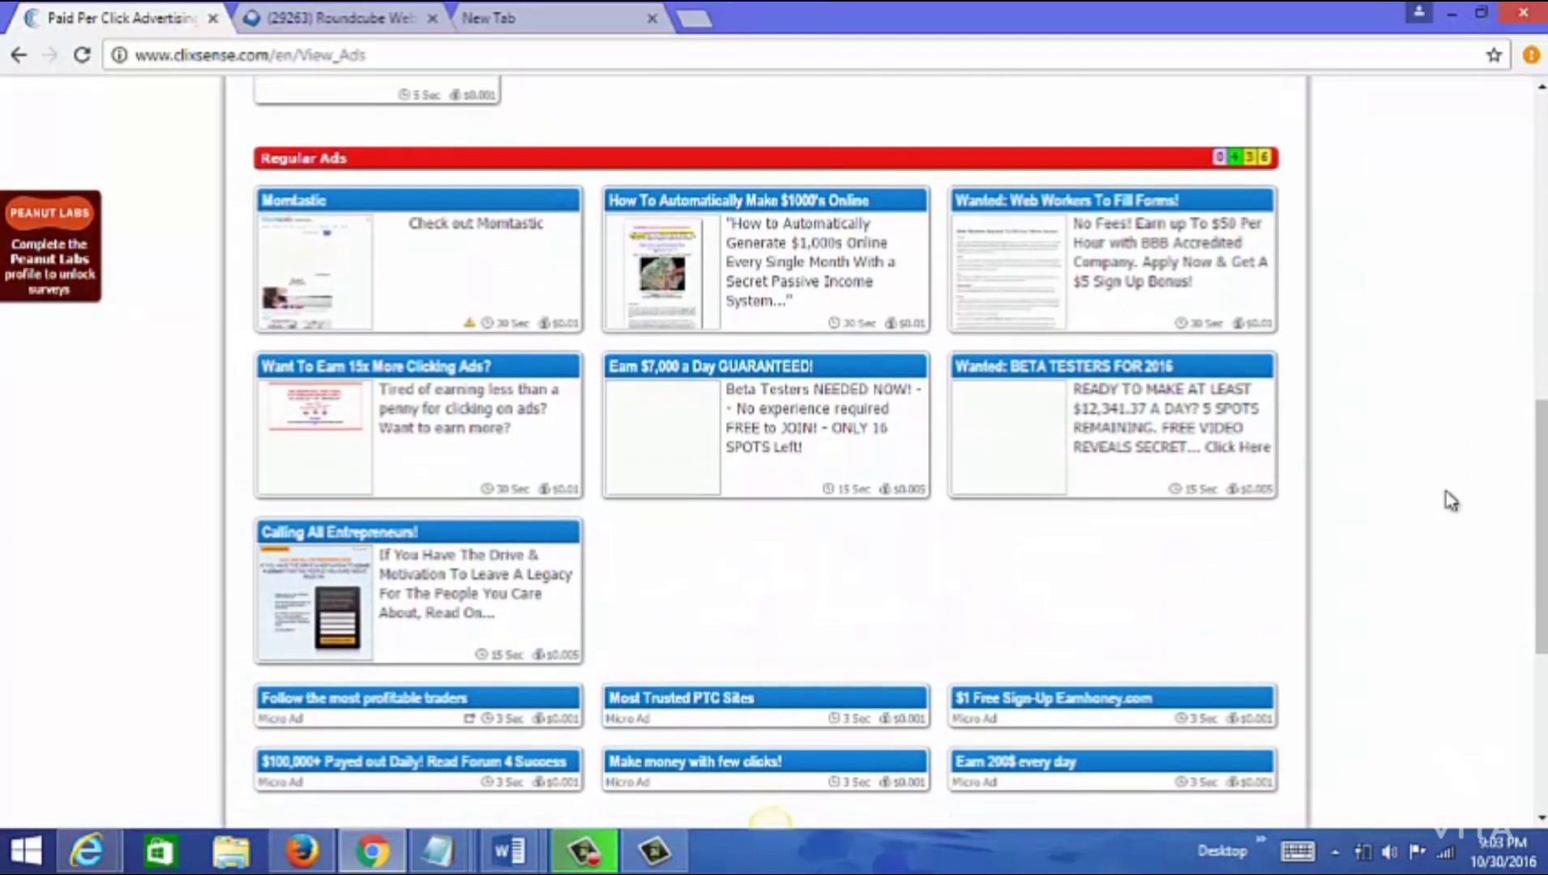
{"action": "scroll", "coordinate": [1450, 501], "scroll_direction": "up", "scroll_amount": 1}
{"action": "scroll", "coordinate": [1450, 501], "scroll_direction": "up", "scroll_amount": 5}
{"action": "scroll", "coordinate": [1449, 501], "scroll_direction": "up", "scroll_amount": 2}
{"action": "scroll", "coordinate": [1450, 501], "scroll_direction": "down", "scroll_amount": 1}
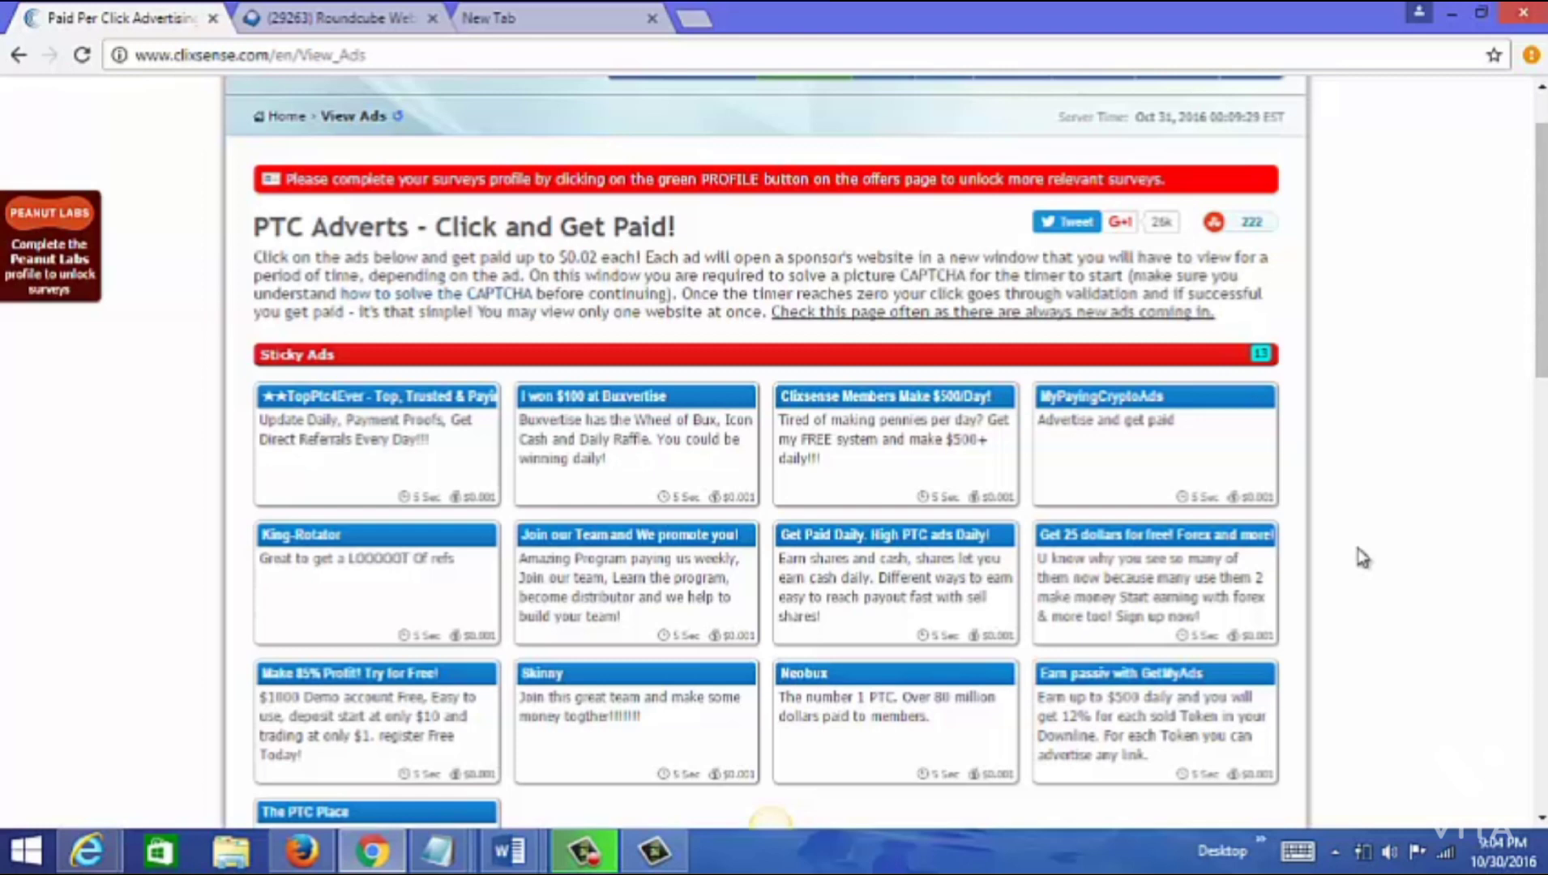
{"action": "scroll", "coordinate": [1361, 558], "scroll_direction": "down", "scroll_amount": 2}
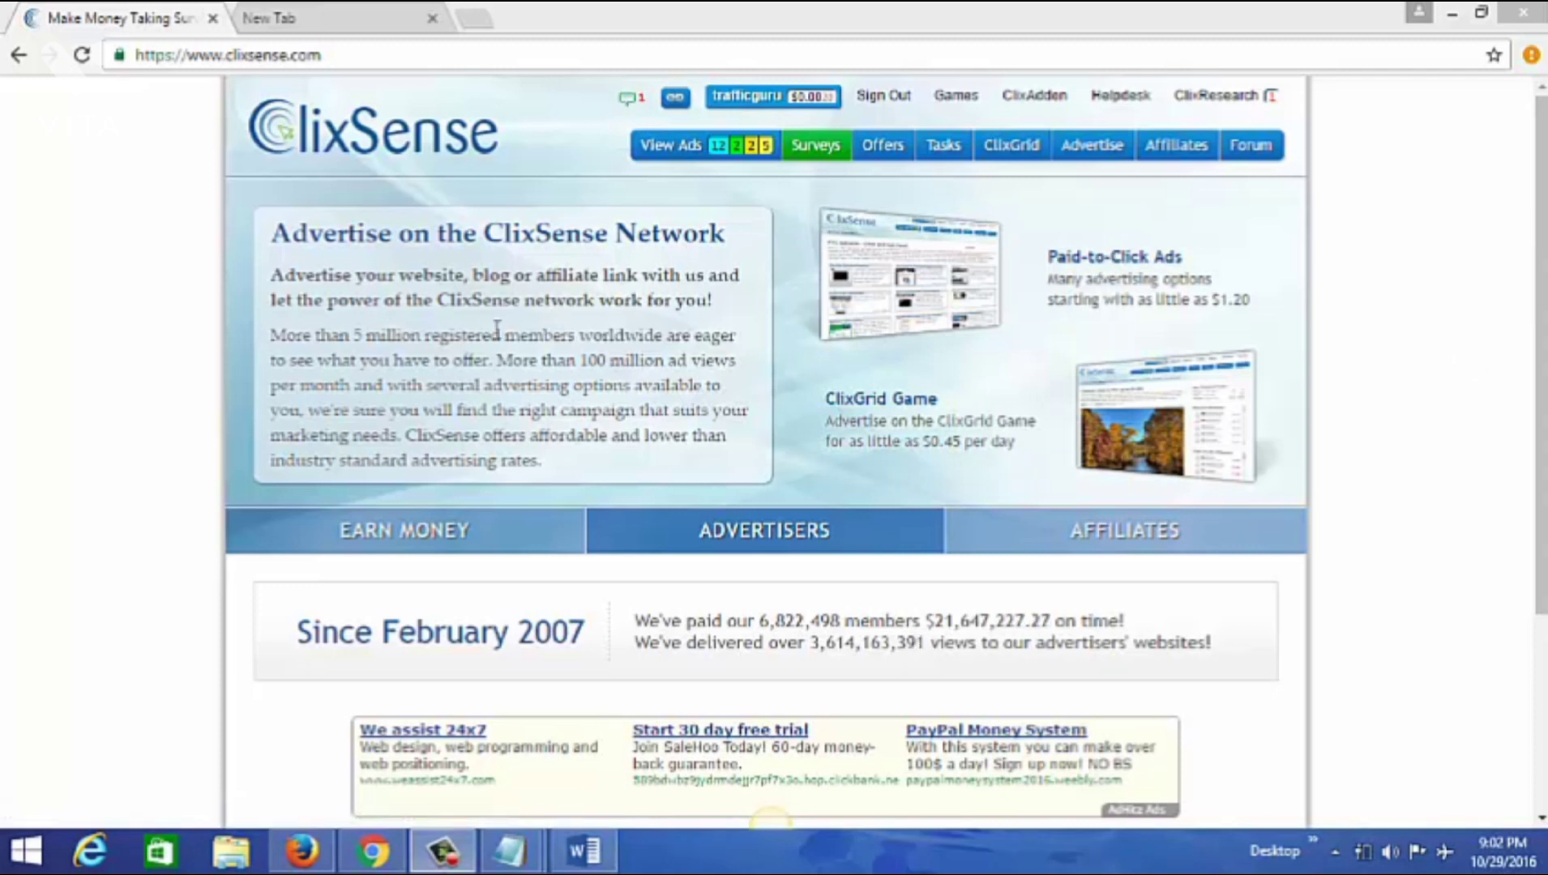
{"action": "left_click", "coordinate": [358, 336]}
{"action": "left_click_drag", "start_coordinate": [360, 336], "coordinate": [555, 338]}
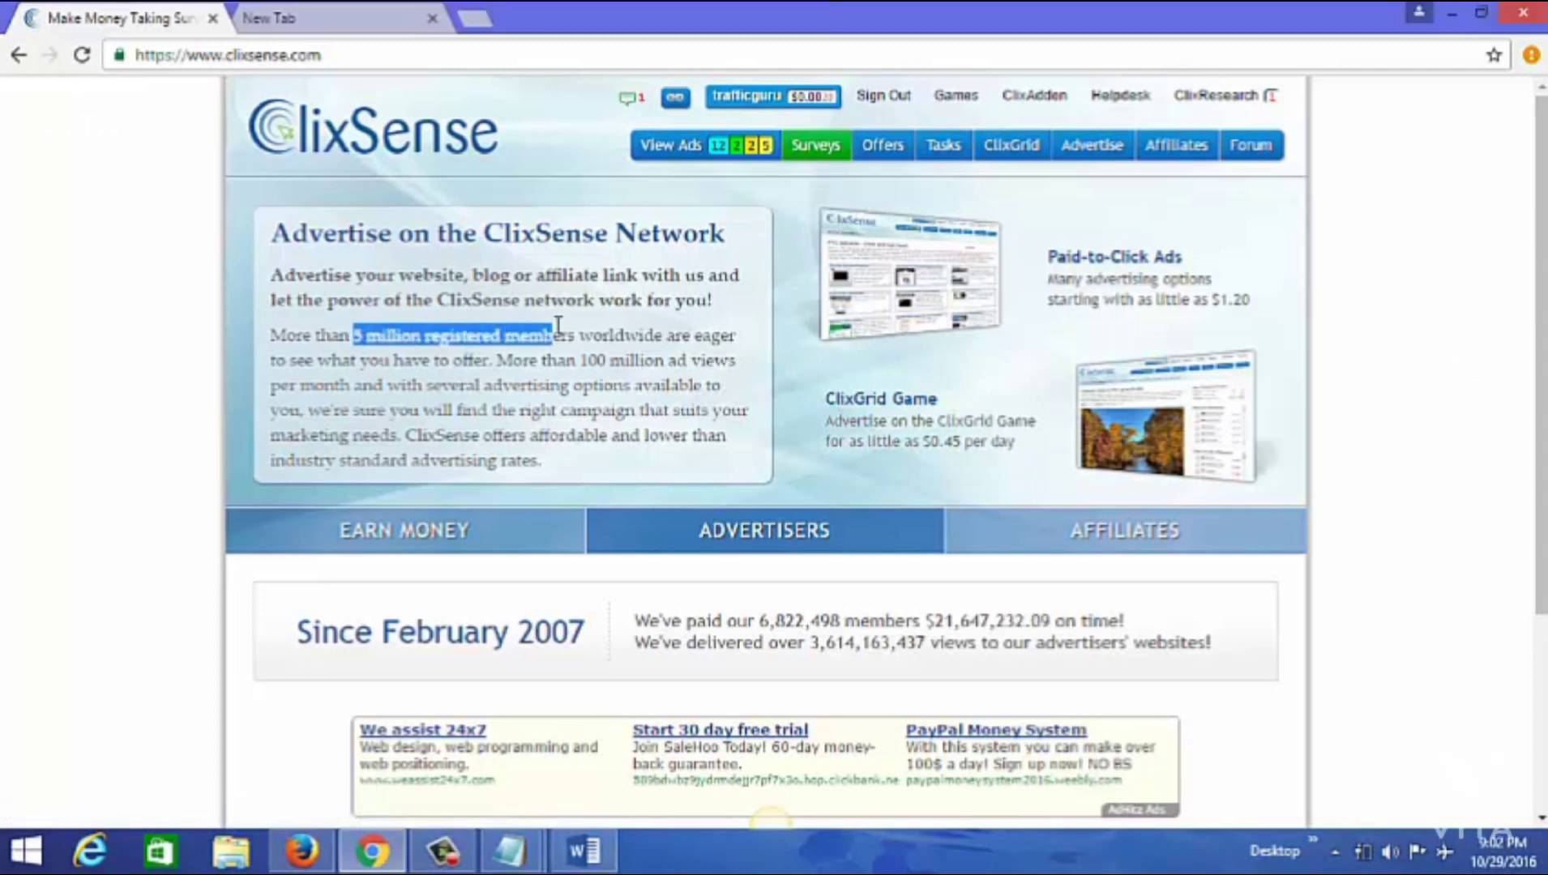
{"action": "left_click", "coordinate": [76, 369]}
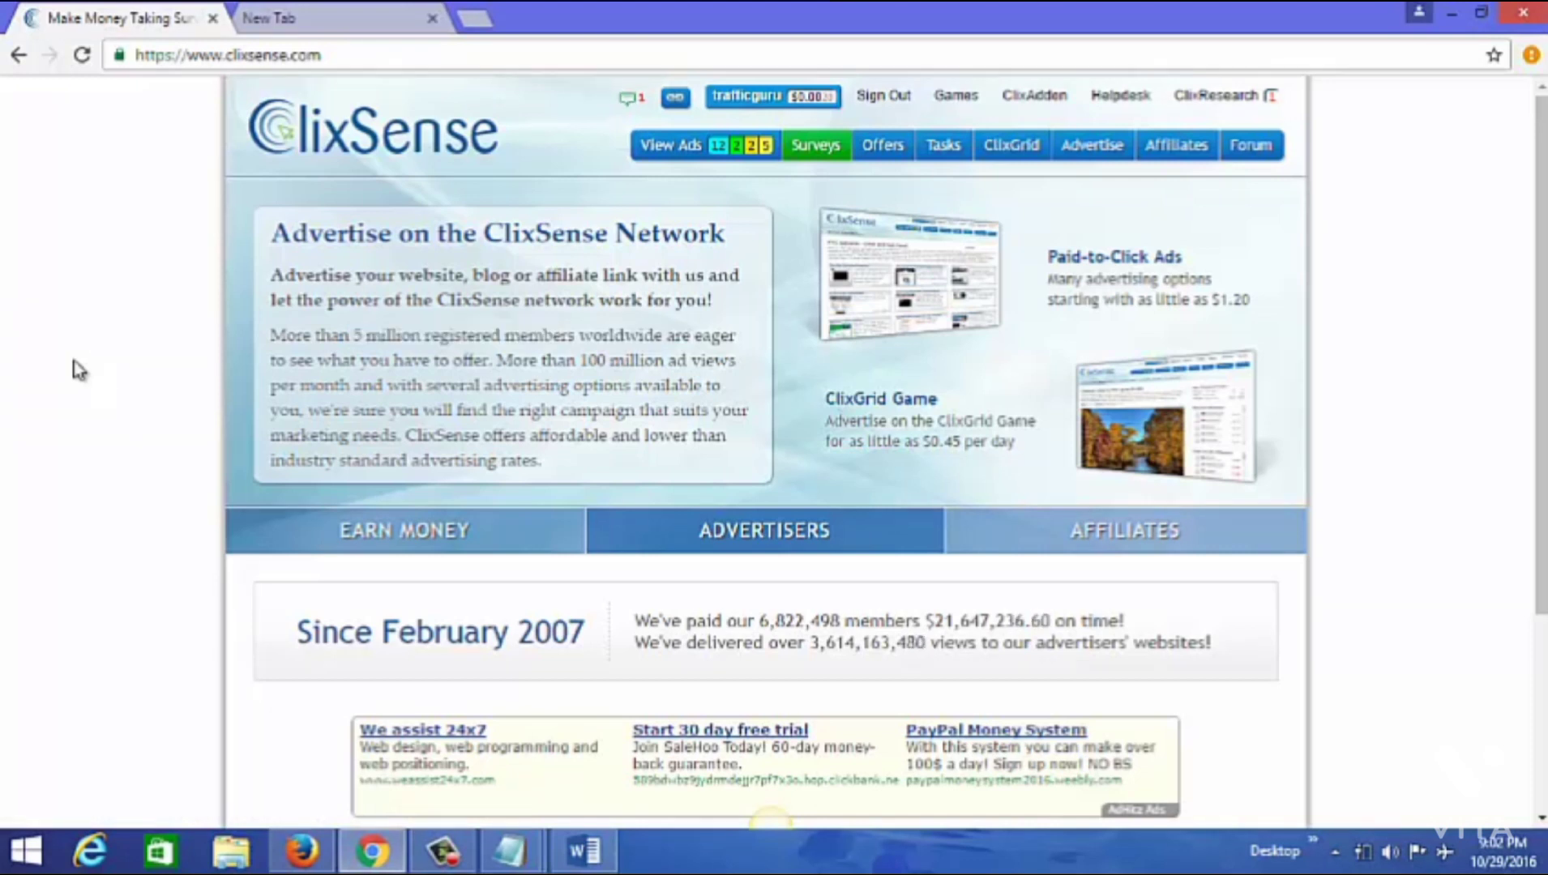